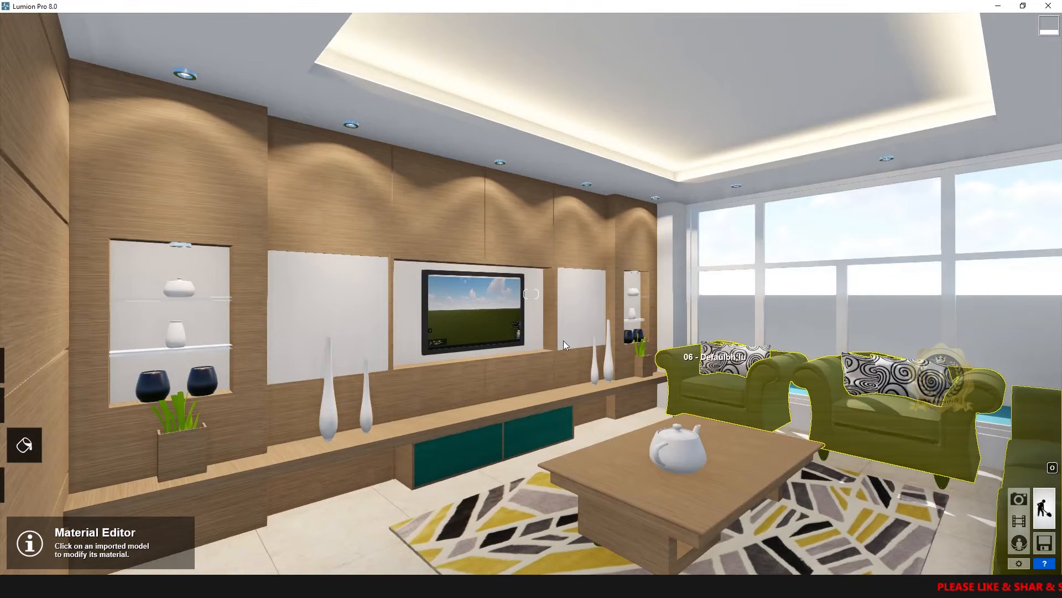
# Assign the Standard material to the black_st side strips of the wooden cabinet beneath the framed panel
pyautogui.press('w')
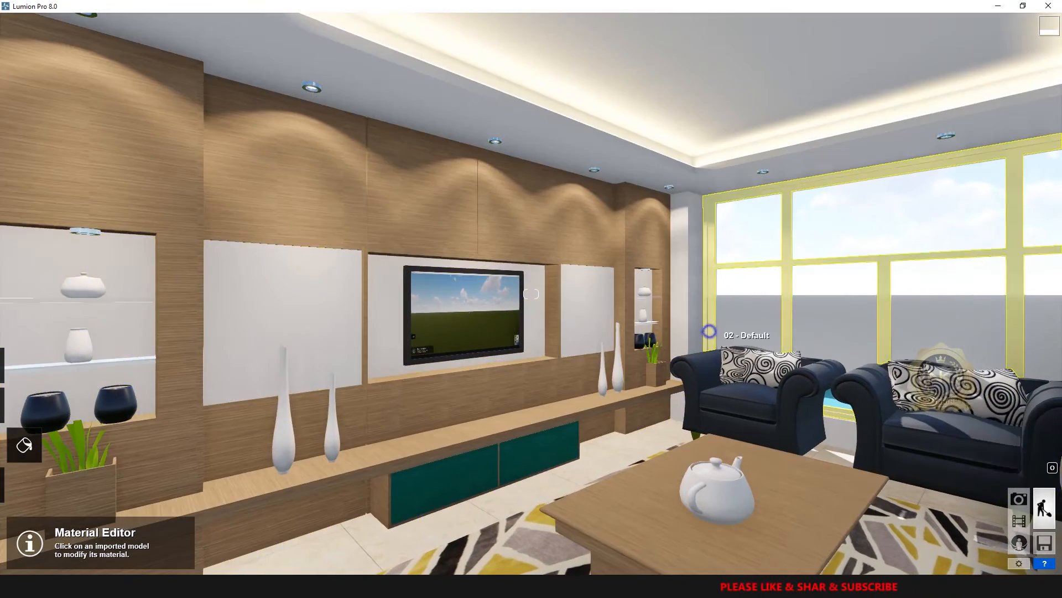
pyautogui.moveTo(711, 332); pyautogui.dragTo(591, 349, button='right')
pyautogui.press('w')
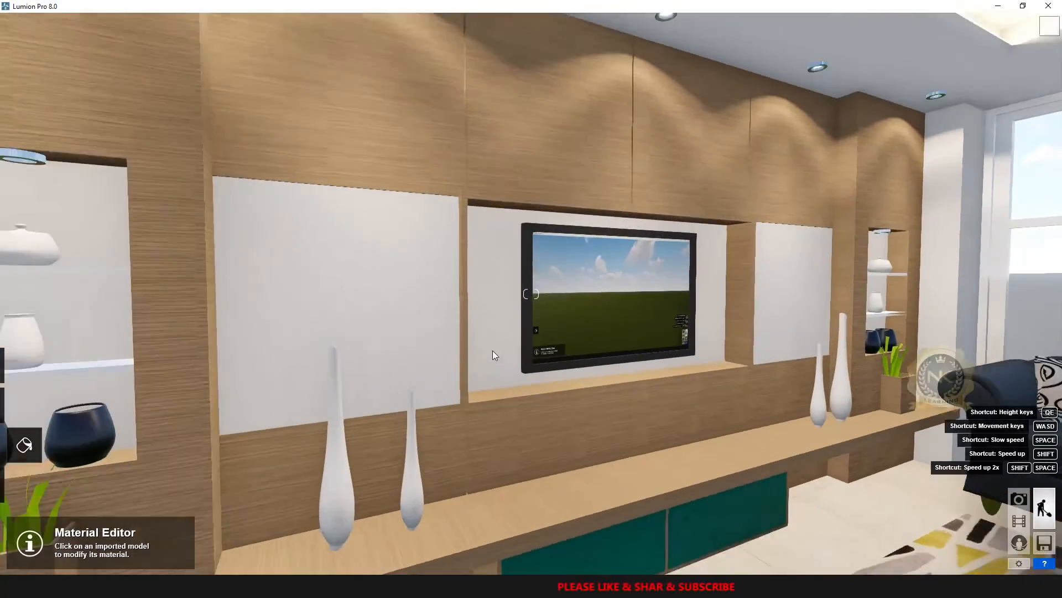
pyautogui.moveTo(492, 350)
pyautogui.mouseDown(button='right')
pyautogui.moveTo(214, 354)
pyautogui.moveTo(230, 346)
pyautogui.moveTo(191, 334)
pyautogui.moveTo(492, 315)
pyautogui.moveTo(537, 299)
pyautogui.mouseUp(button='right')
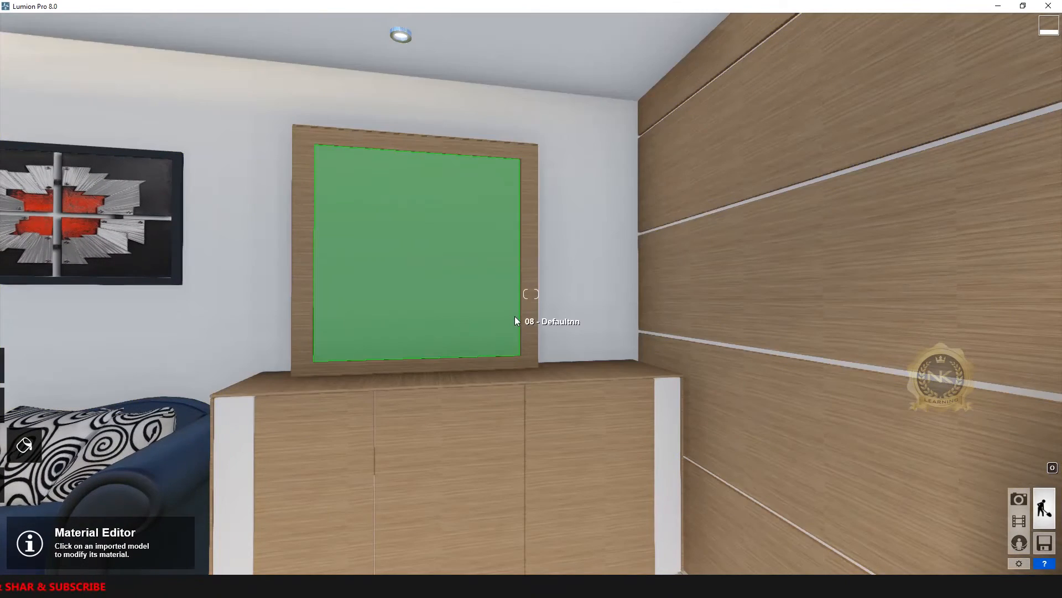
pyautogui.press('w')
pyautogui.press('s')
pyautogui.press('q')
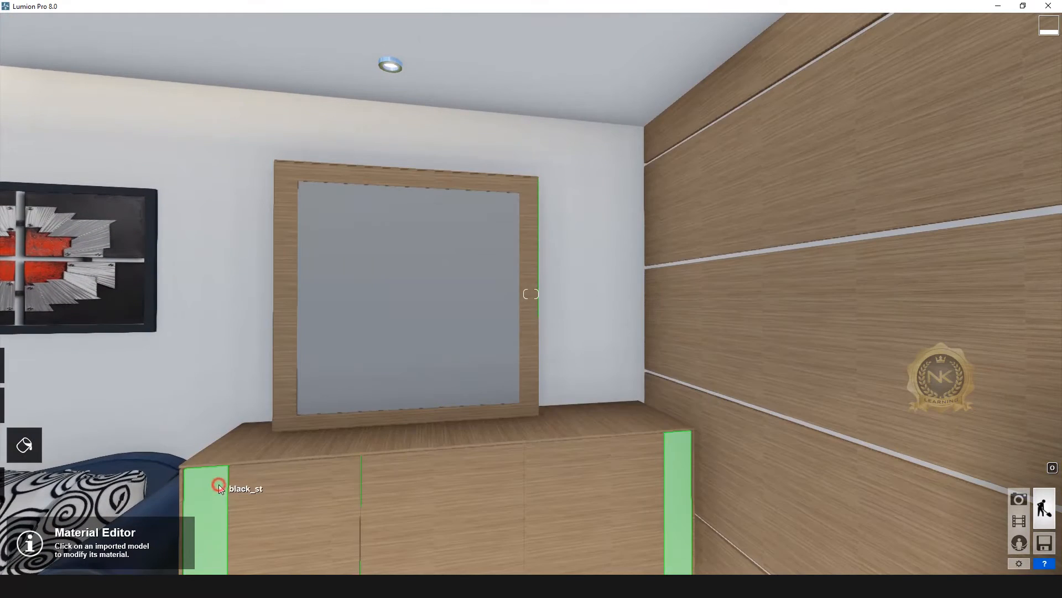
pyautogui.click(219, 486)
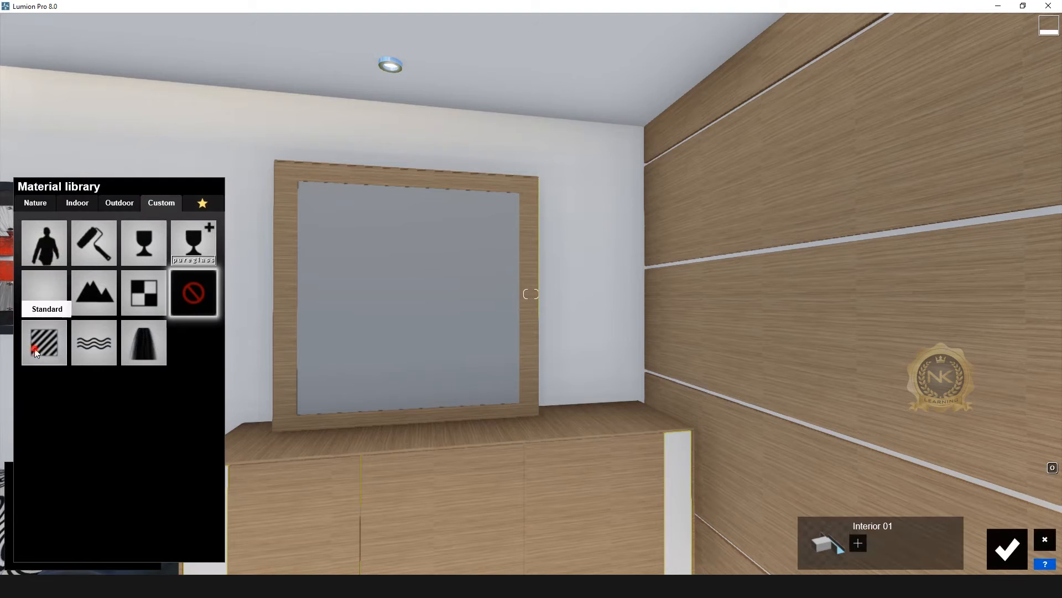
pyautogui.click(34, 347)
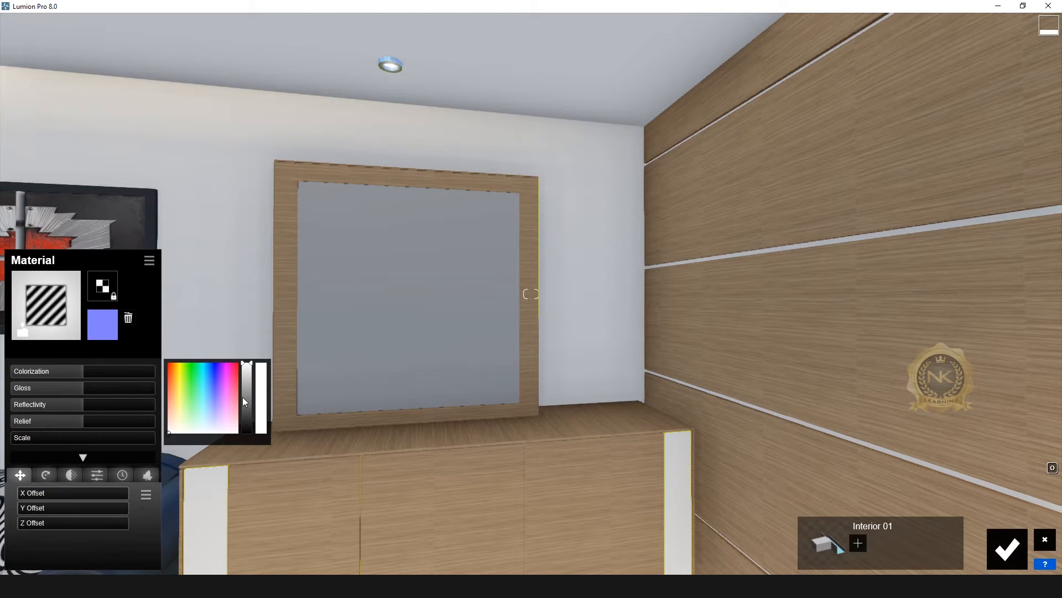
# Give the cabinet strips a near-black colour at full colorization, with reduced gloss and reflectivity of 0.6
pyautogui.moveTo(248, 400); pyautogui.dragTo(251, 414)
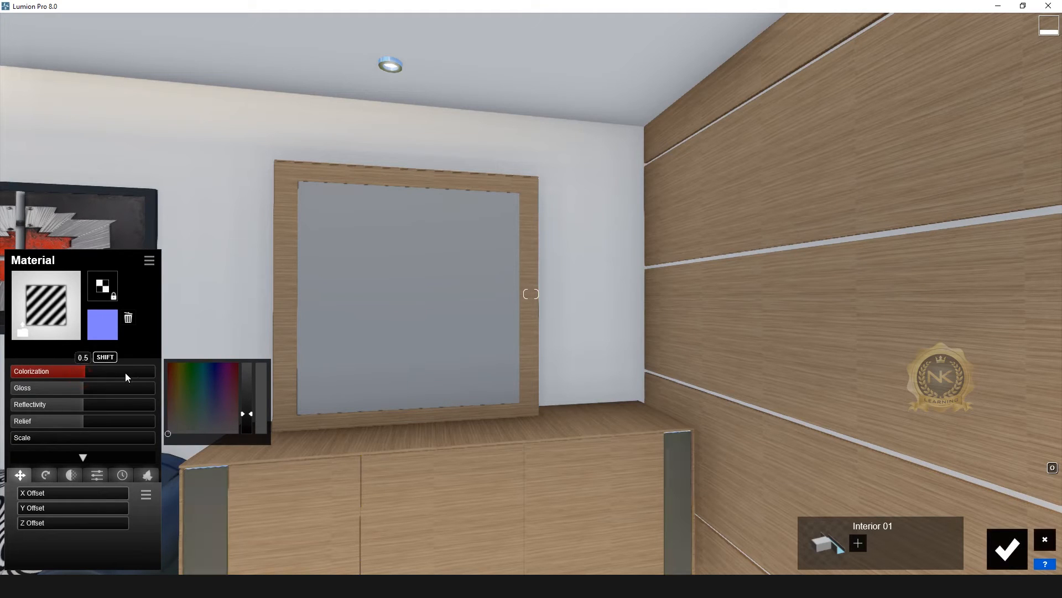
pyautogui.moveTo(125, 373); pyautogui.dragTo(169, 373)
pyautogui.moveTo(61, 391)
pyautogui.mouseDown()
pyautogui.moveTo(38, 390)
pyautogui.moveTo(56, 404)
pyautogui.mouseUp()
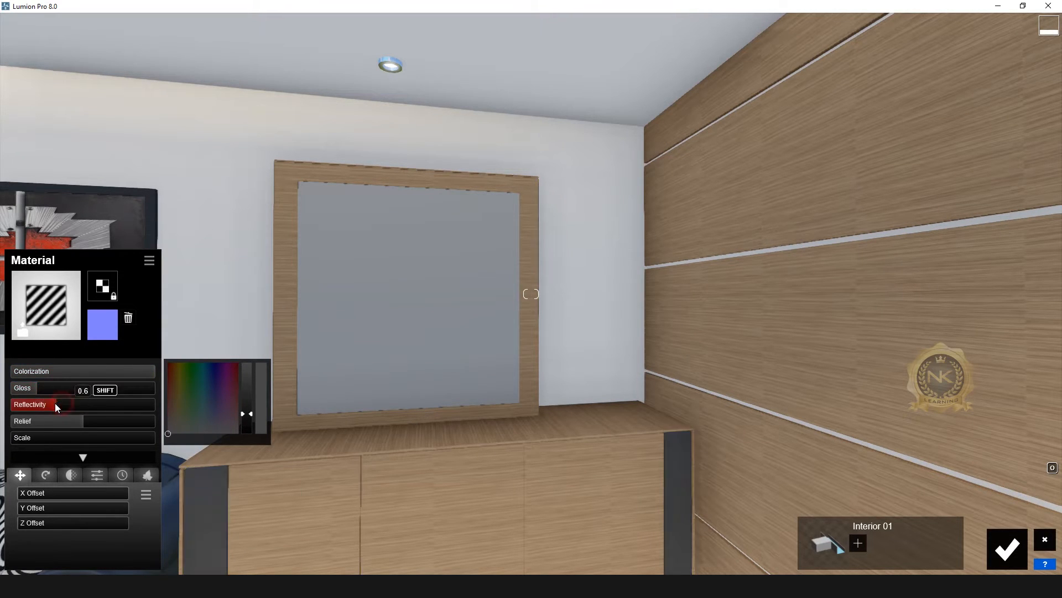
pyautogui.moveTo(250, 419); pyautogui.dragTo(249, 426)
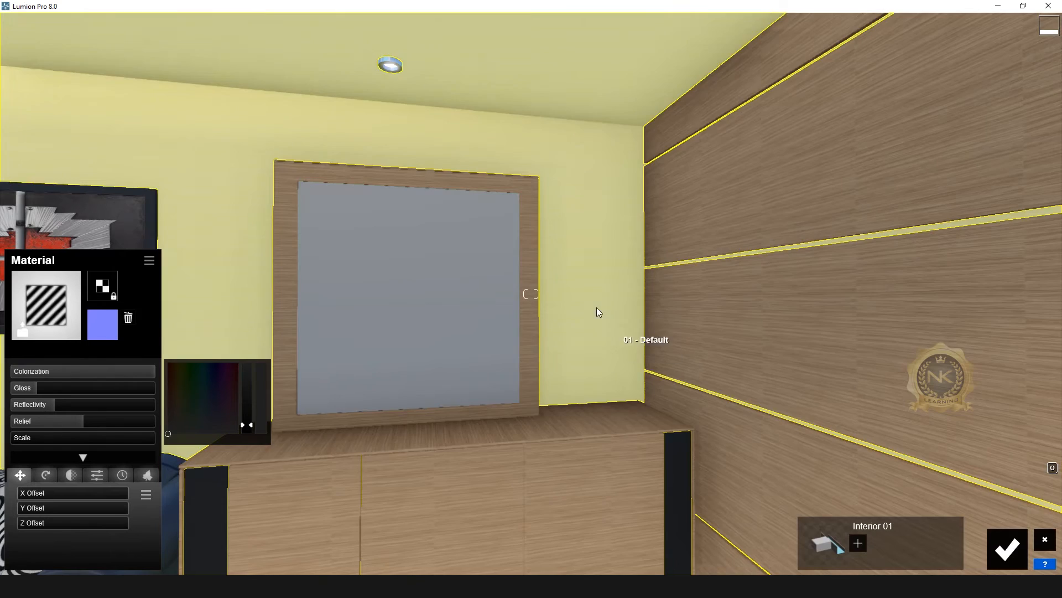
# Assign the Standard material to the framed panel above the cabinet and lower its colorization, gloss and reflectivity to zero
pyautogui.moveTo(584, 309); pyautogui.dragTo(426, 320, button='right')
pyautogui.press('s')
pyautogui.press('w')
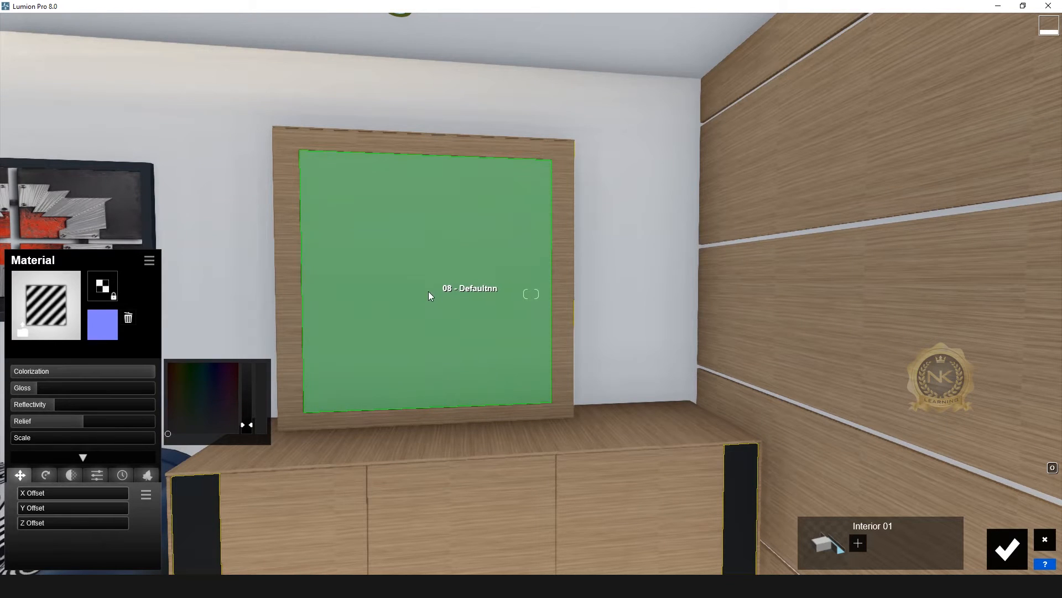
pyautogui.click(466, 265)
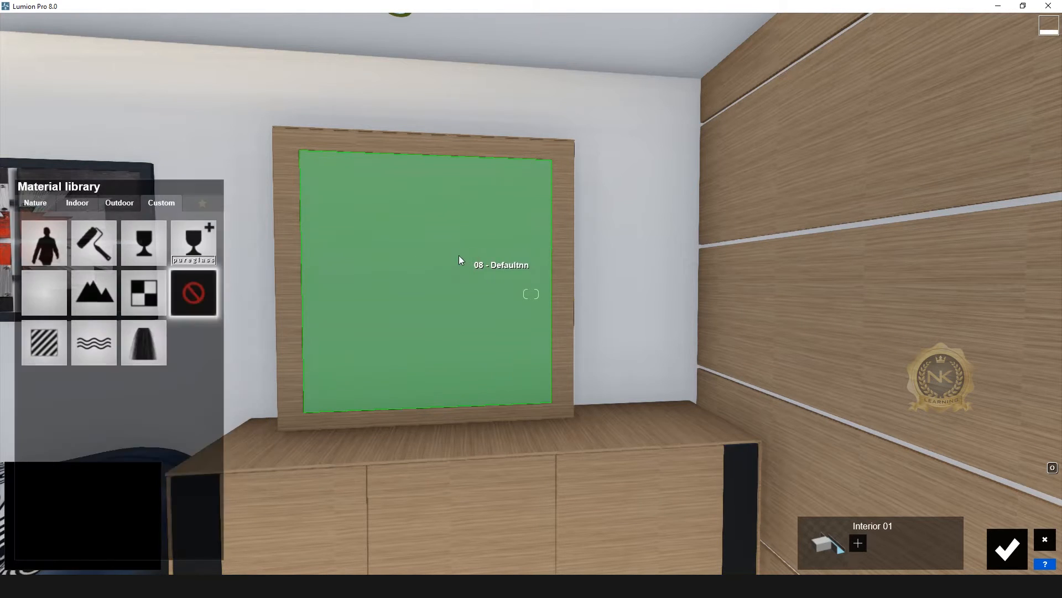
pyautogui.click(34, 344)
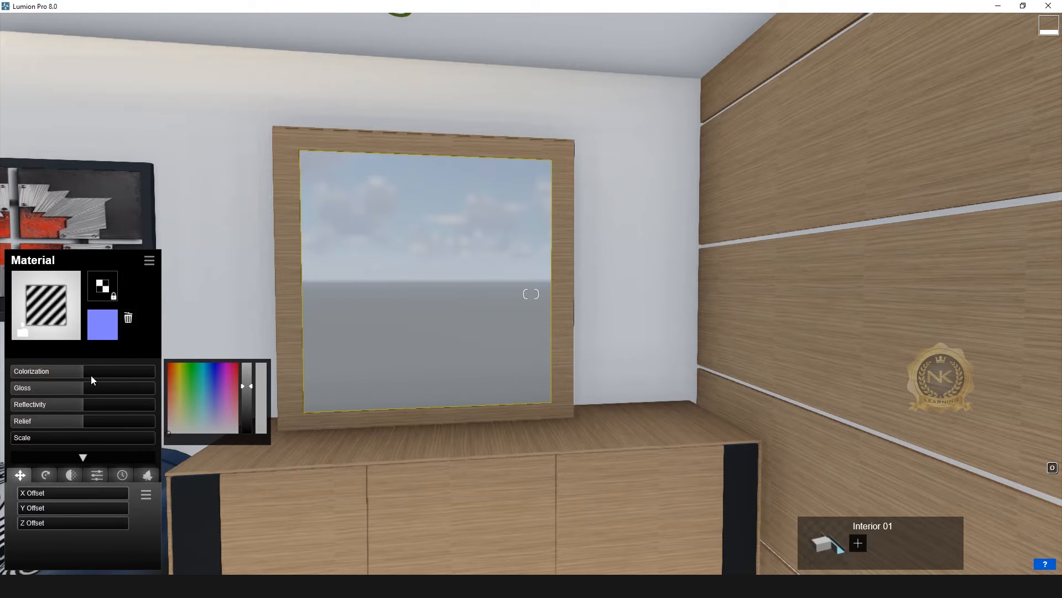
pyautogui.click(79, 370)
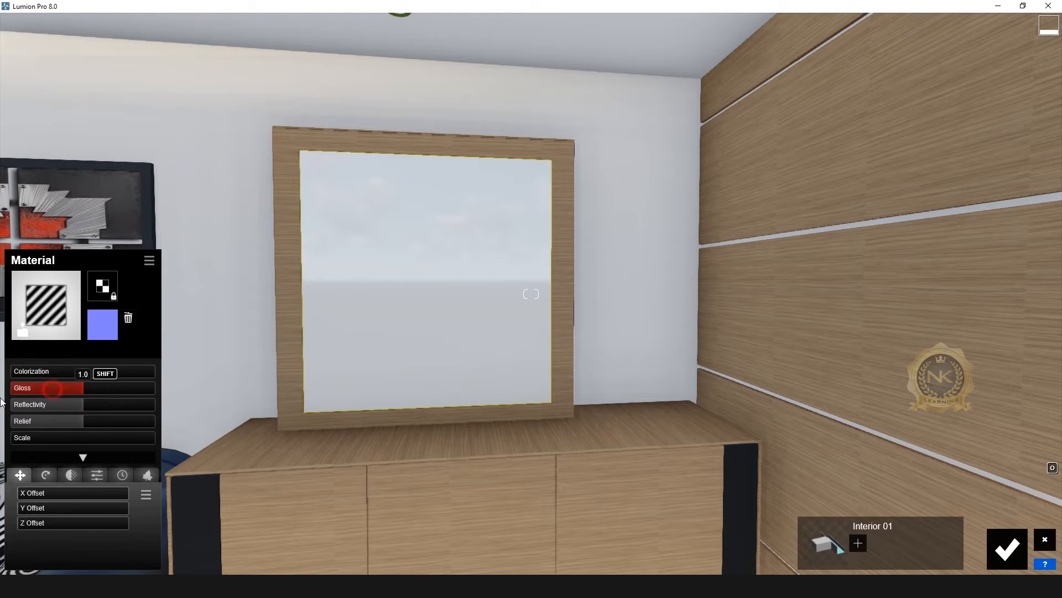
pyautogui.moveTo(2, 402); pyautogui.dragTo(57, 414)
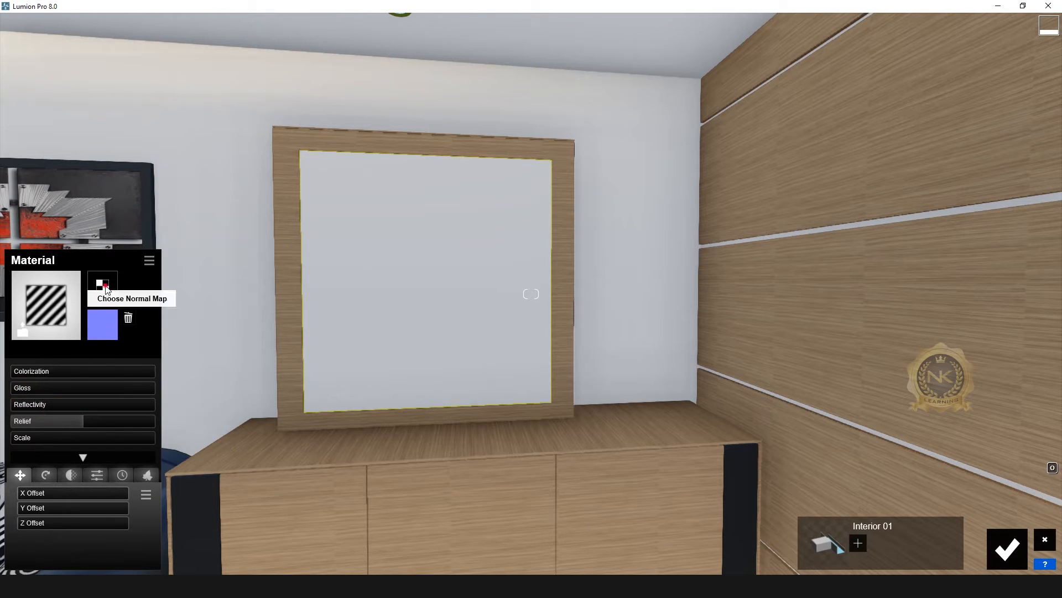
# Load the cherry-blossom image from the Texture folder as the framed panel's texture and save the material changes
pyautogui.click(102, 285)
pyautogui.scroll(-15, 574, 244)
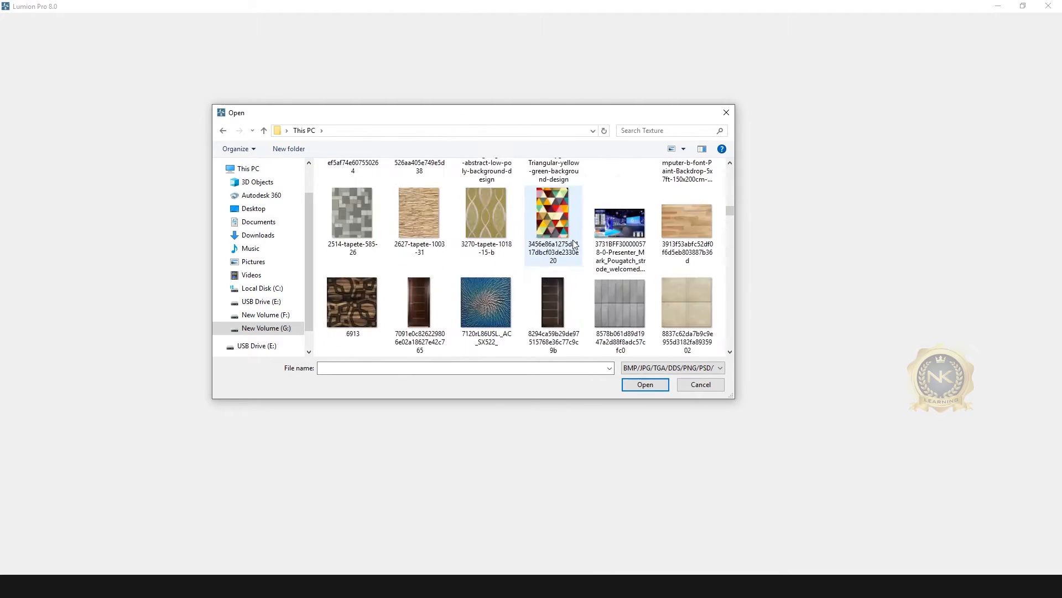
pyautogui.click(364, 205)
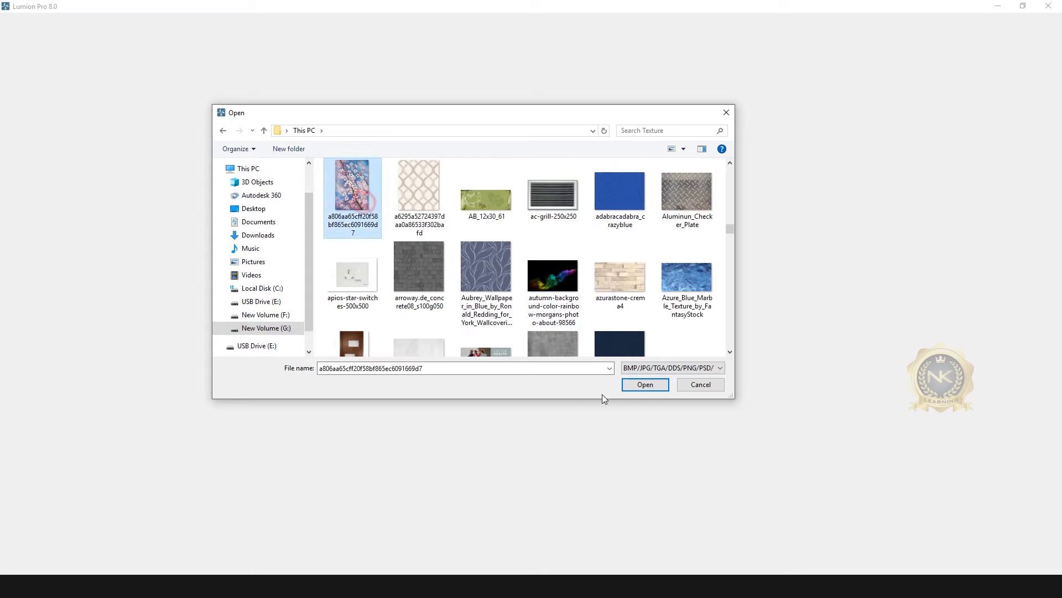
pyautogui.click(646, 385)
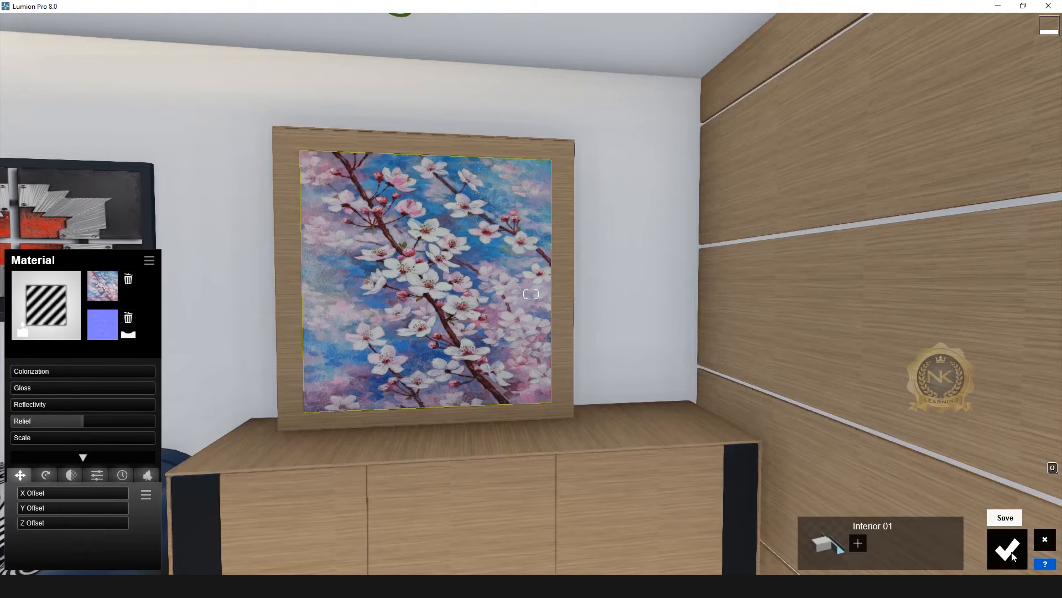
pyautogui.click(1009, 551)
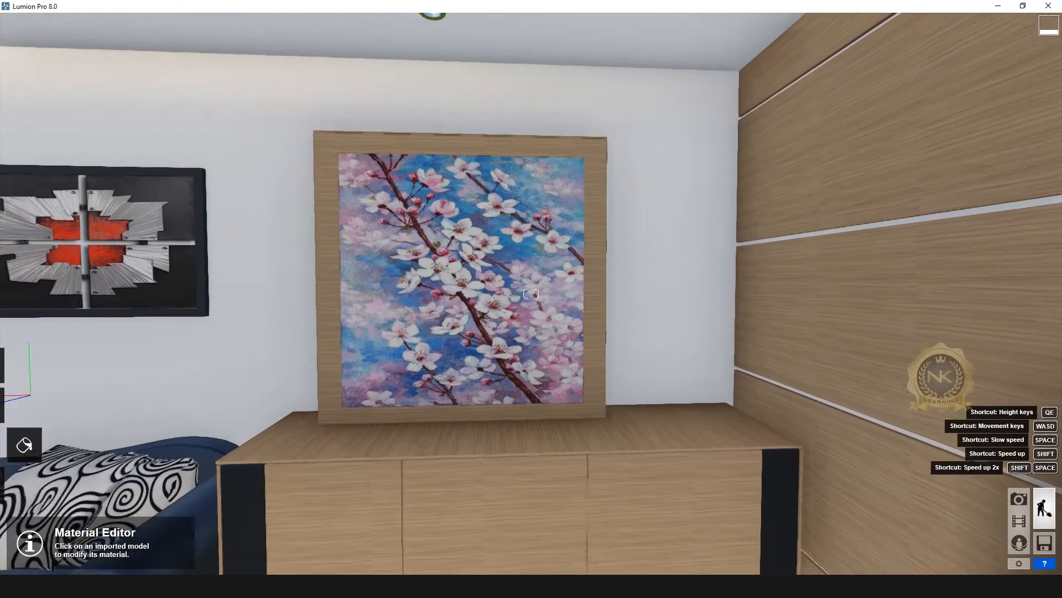
# Start importing a new model and choose the Mirror file from the desktop
pyautogui.moveTo(664, 244); pyautogui.dragTo(637, 221, button='right')
pyautogui.press('s')
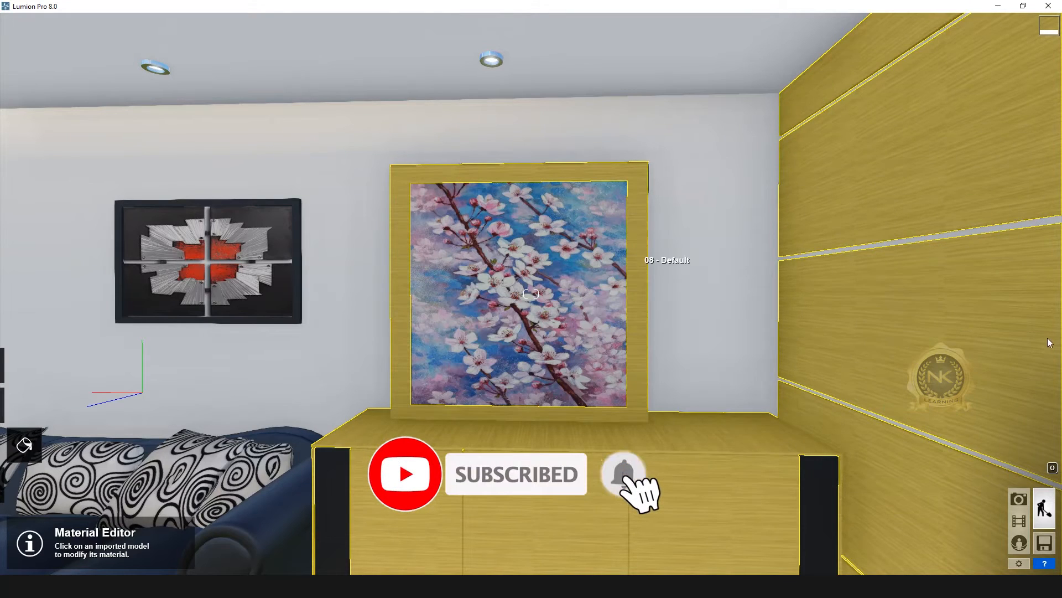
pyautogui.moveTo(32, 503)
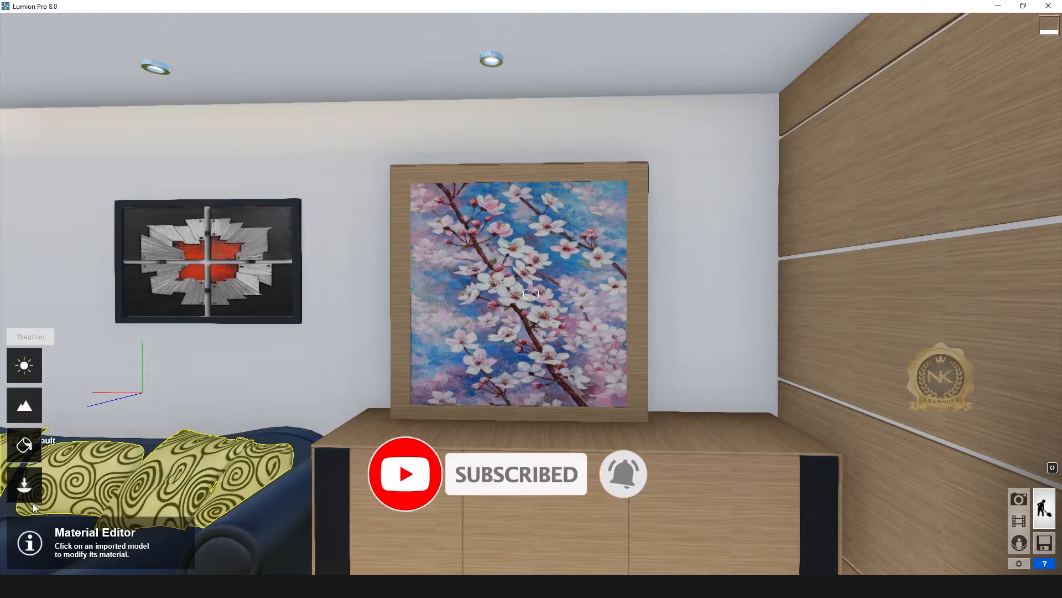
pyautogui.click(24, 472)
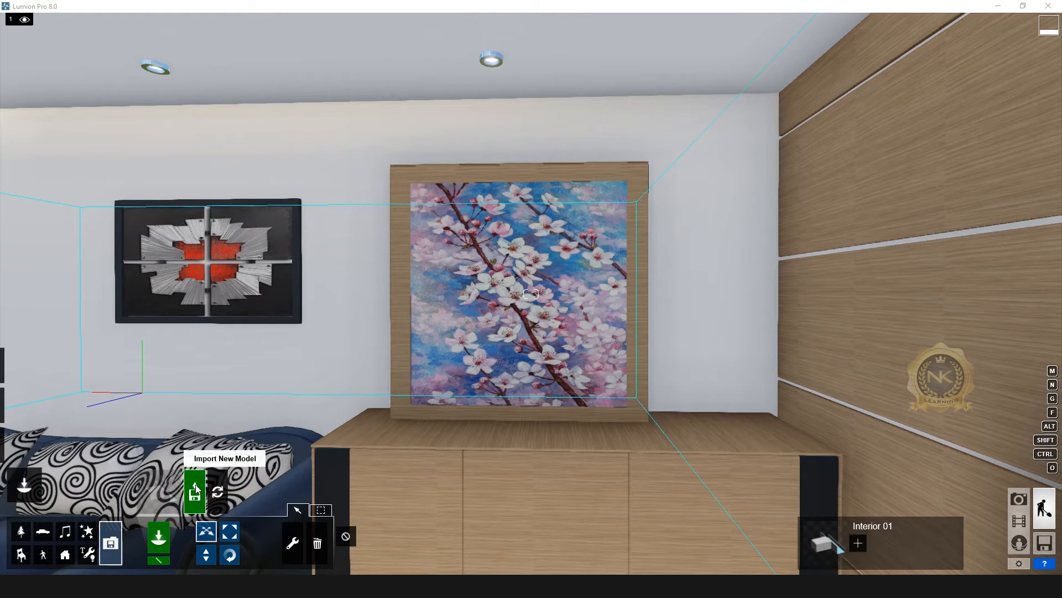
pyautogui.click(195, 488)
pyautogui.click(248, 168)
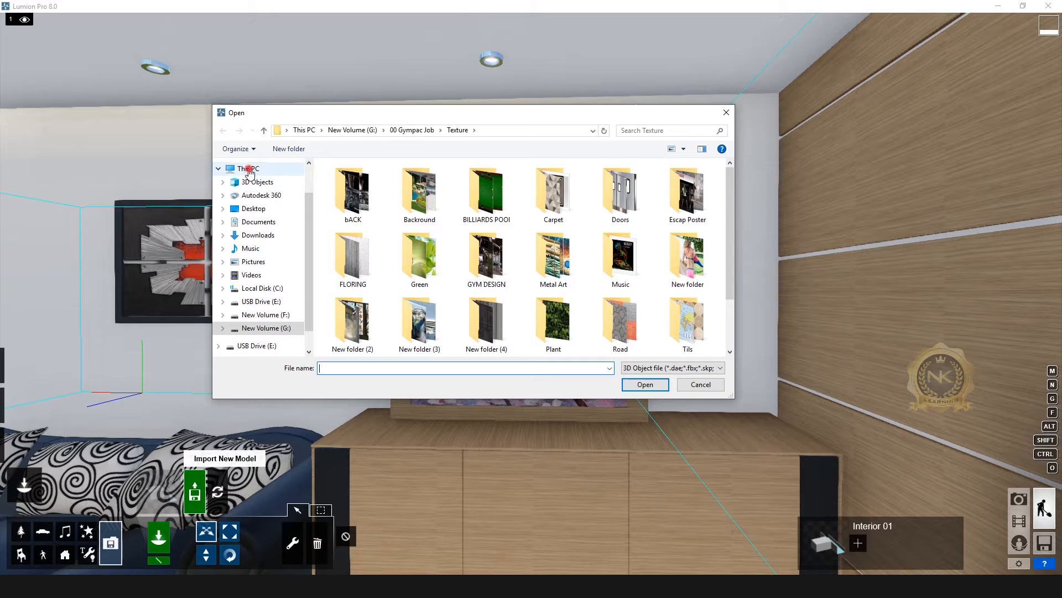
pyautogui.moveTo(311, 224); pyautogui.dragTo(304, 158)
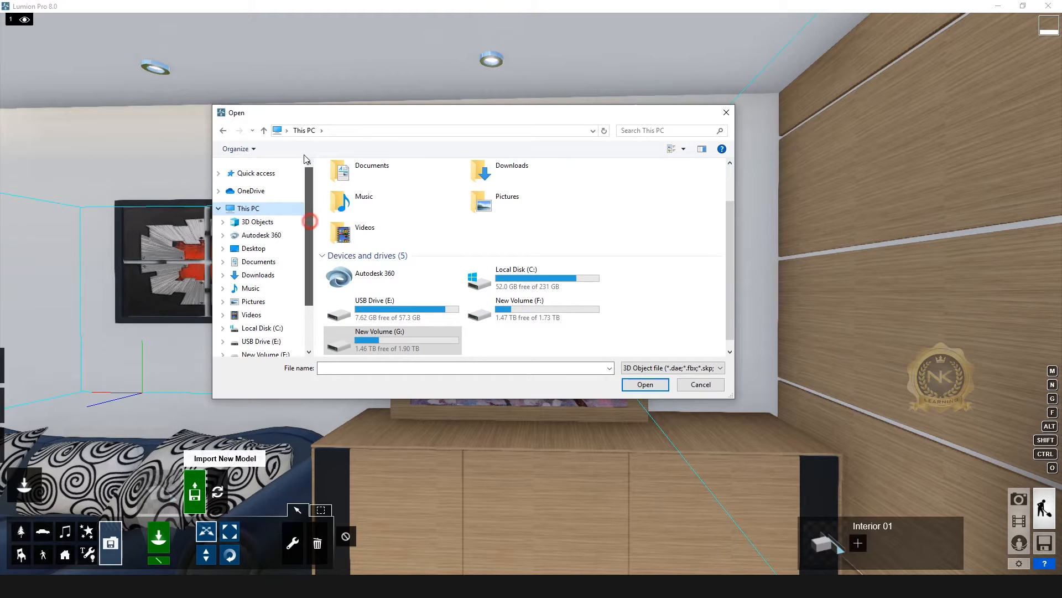
pyautogui.click(253, 250)
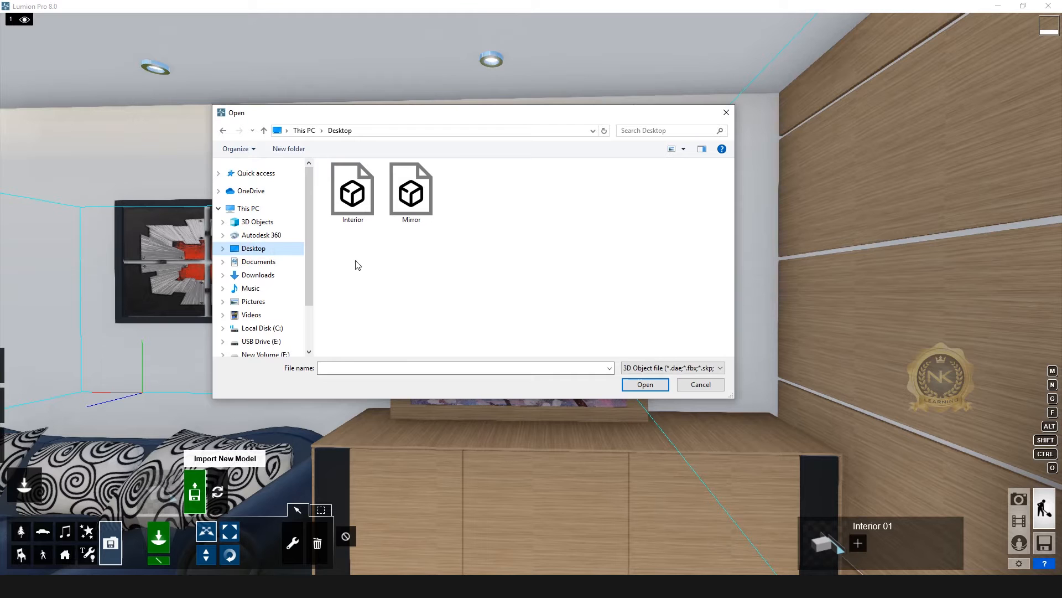
pyautogui.click(416, 190)
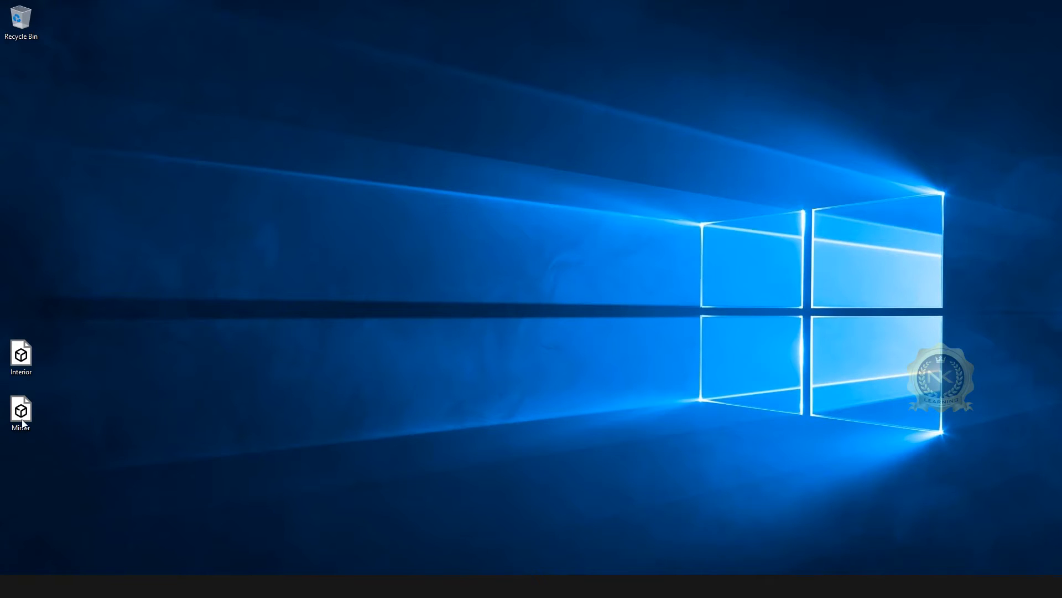
# Check the file type of the desktop's Mirror model in its file properties
pyautogui.rightClick(26, 422)
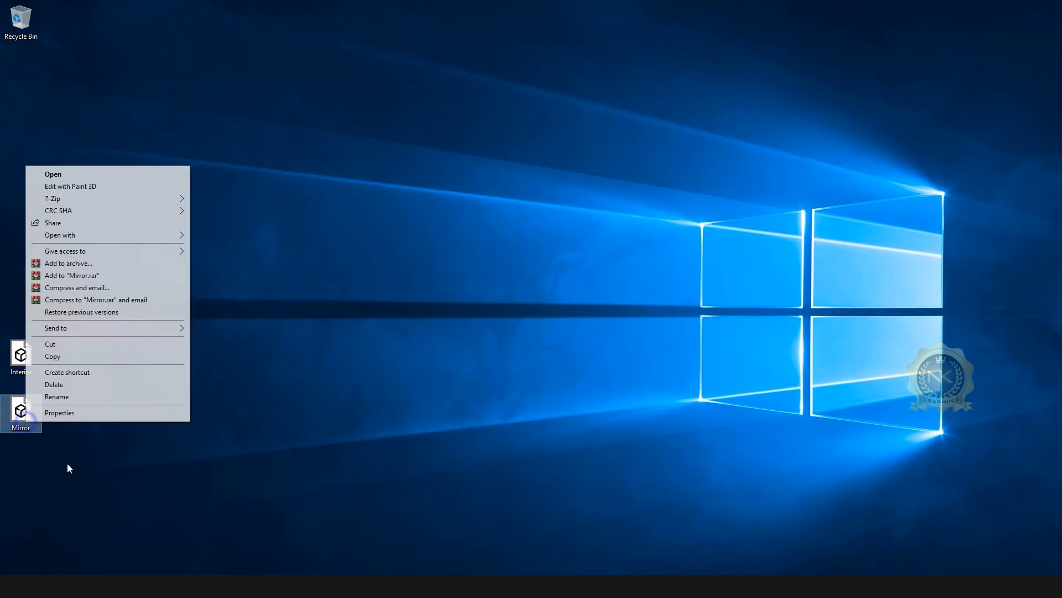
pyautogui.click(59, 410)
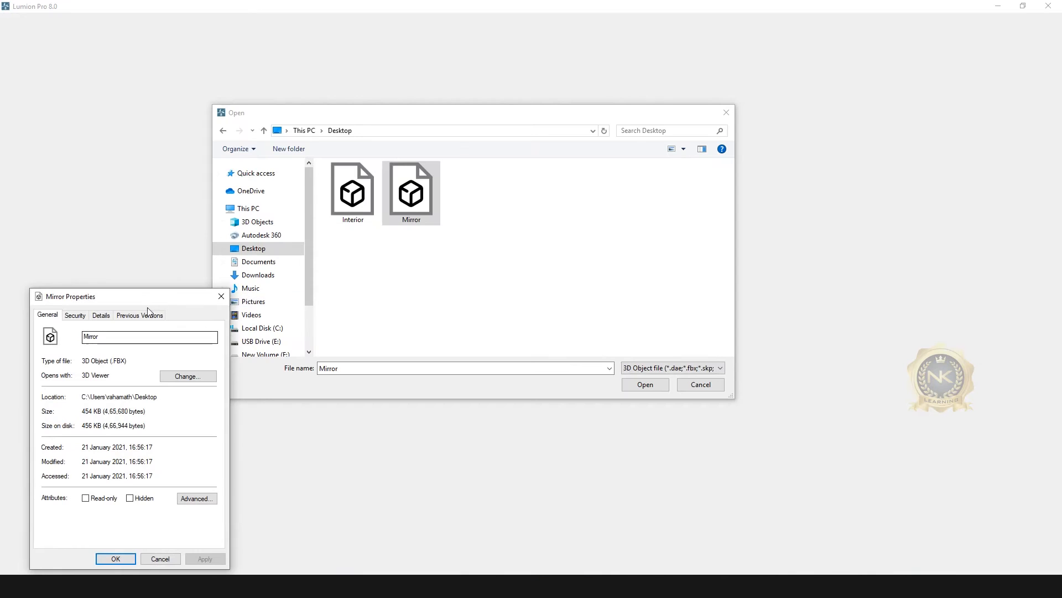
pyautogui.moveTo(133, 304); pyautogui.dragTo(196, 82)
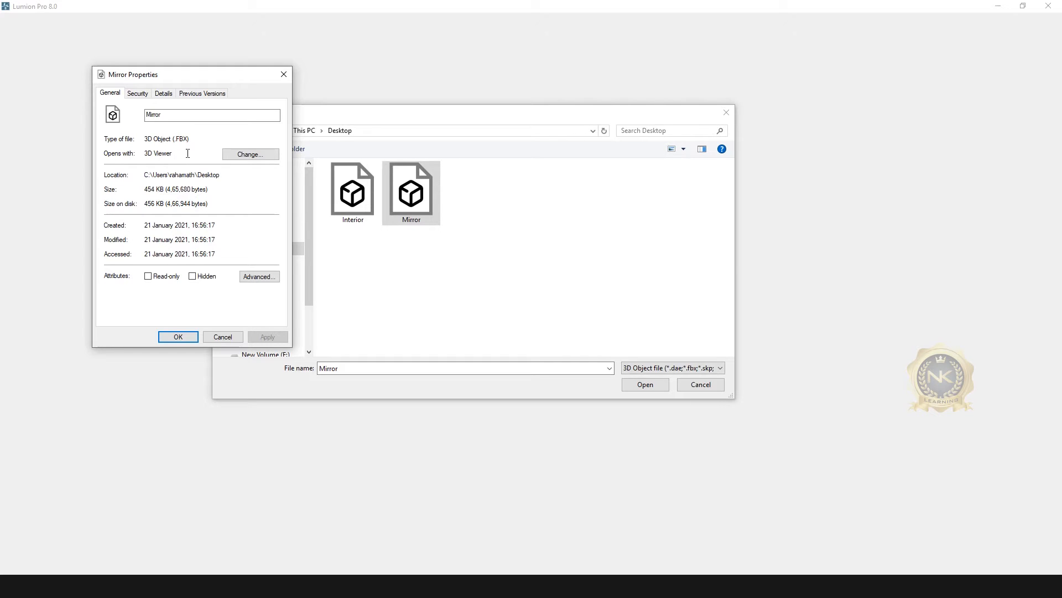
pyautogui.click(182, 338)
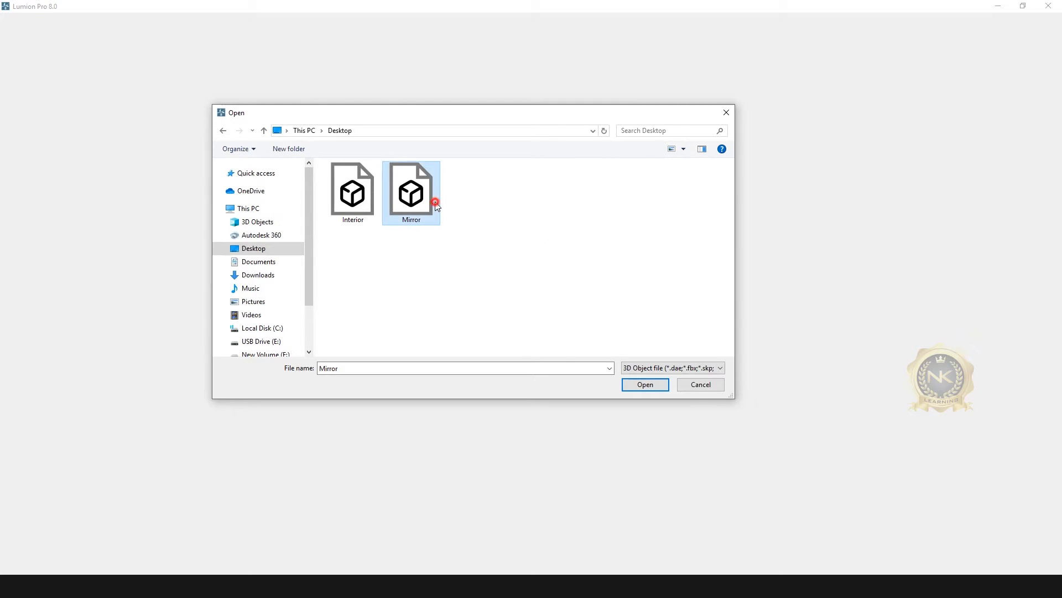
# Import the Mirror model into the Main (default) library category and place it on the cabinet beside the picture
pyautogui.click(640, 385)
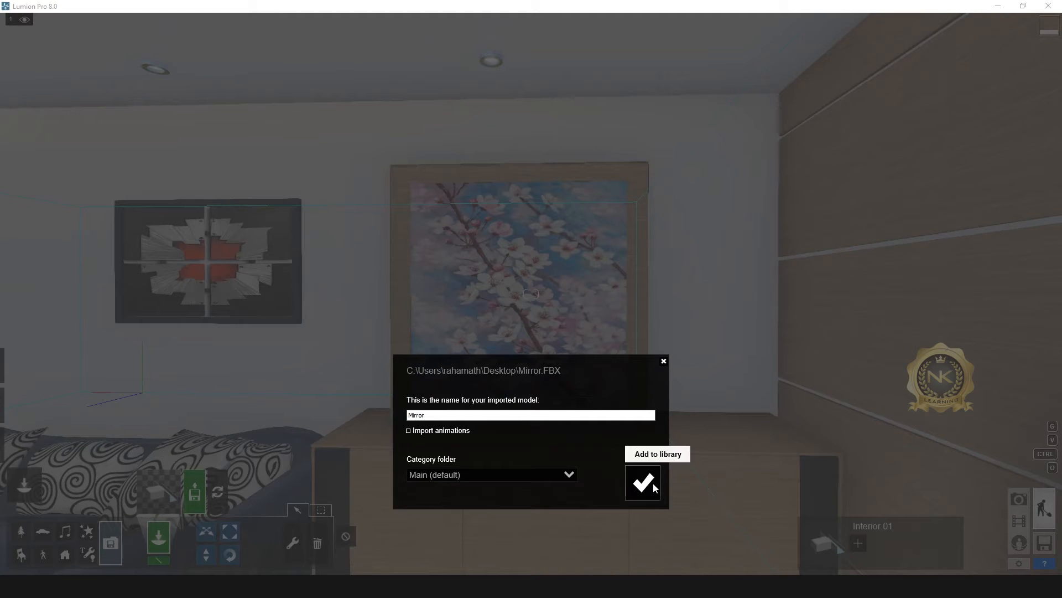
pyautogui.press('Return')
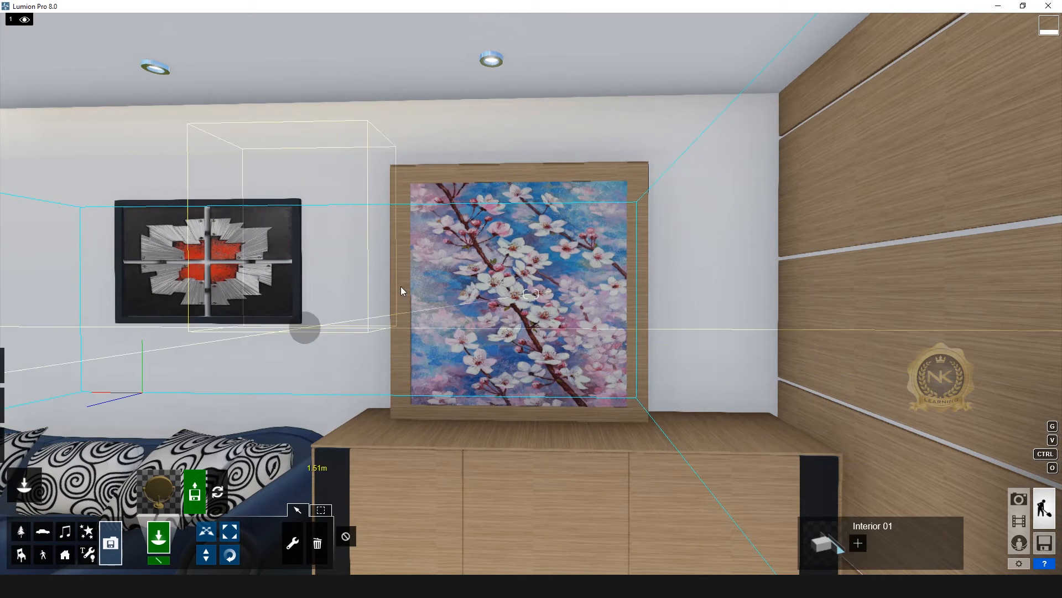
pyautogui.click(705, 429)
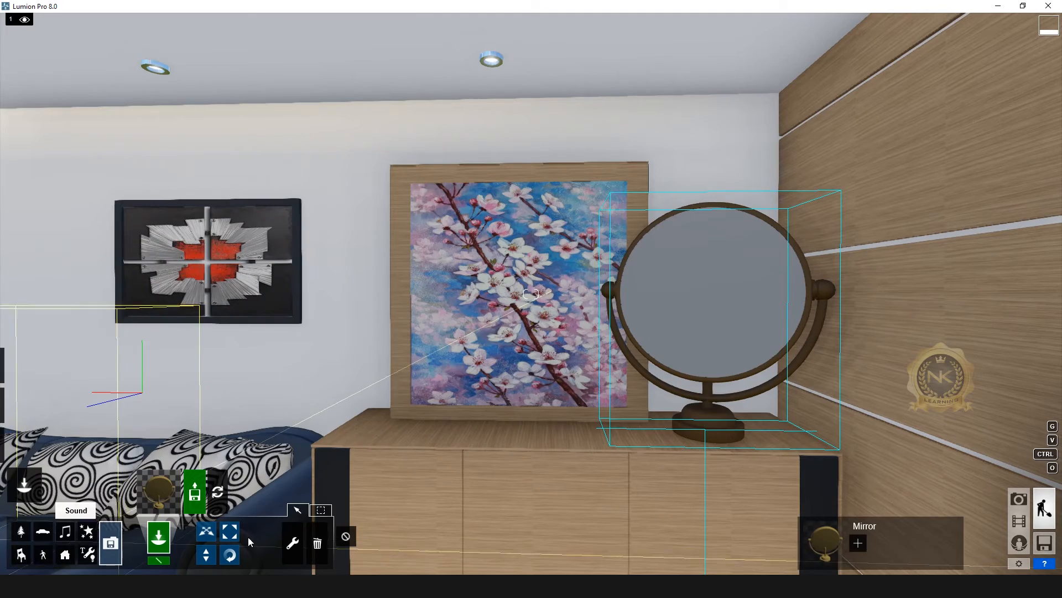
# Move the mirror slightly across the cabinet top, away from the wall and towards the front edge
pyautogui.click(206, 531)
pyautogui.moveTo(554, 318)
pyautogui.mouseDown(button='right')
pyautogui.moveTo(563, 323)
pyautogui.moveTo(423, 288)
pyautogui.moveTo(460, 293)
pyautogui.moveTo(416, 306)
pyautogui.moveTo(438, 311)
pyautogui.mouseUp(button='right')
pyautogui.press('s')
pyautogui.press('a')
pyautogui.press('a')
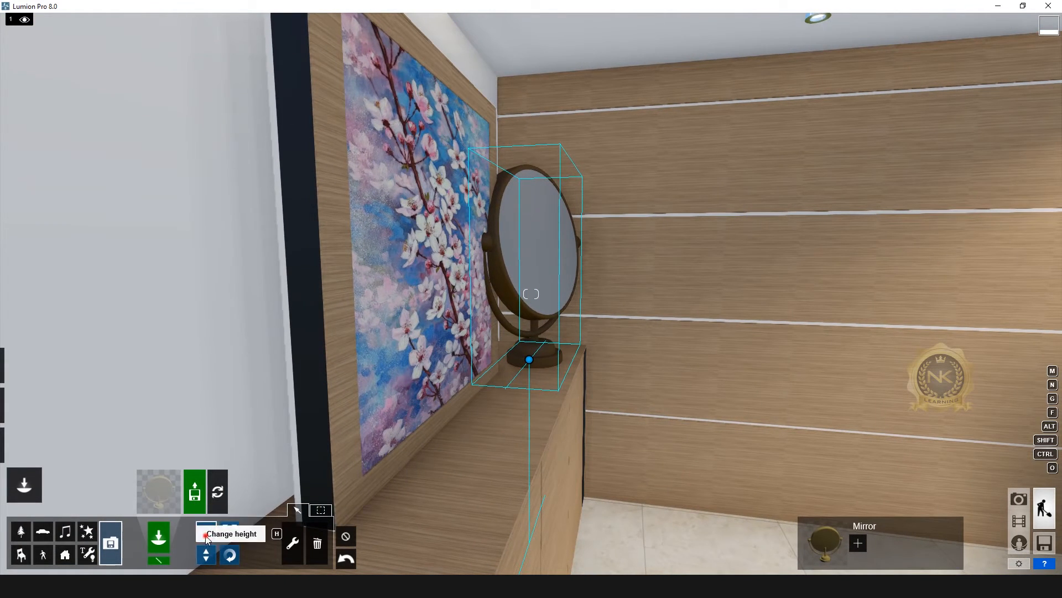
pyautogui.moveTo(529, 360); pyautogui.dragTo(542, 365)
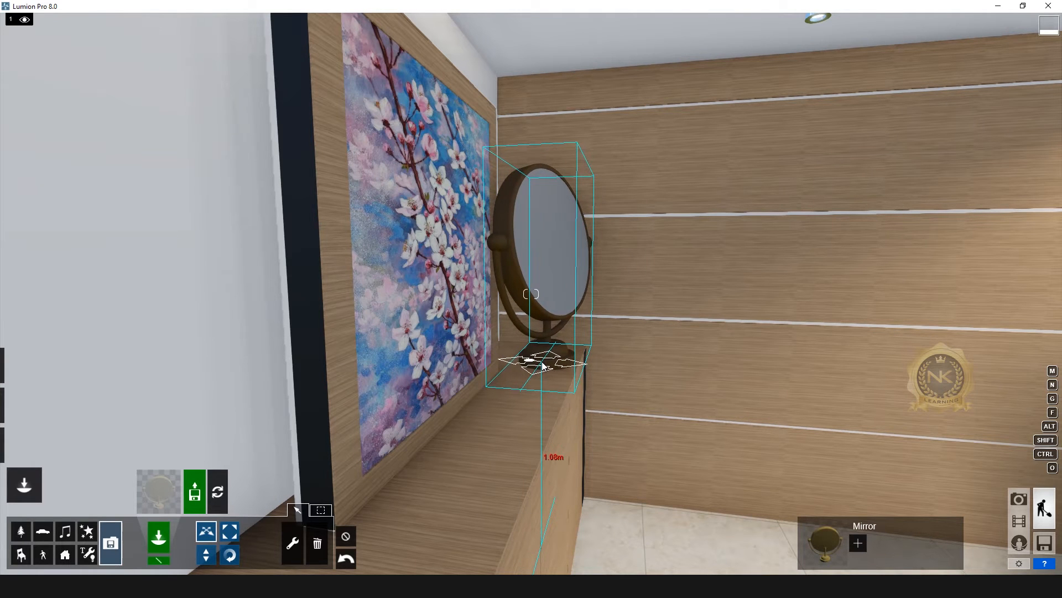
# Rotate the mirror's heading slightly so it stands straighter on the cabinet
pyautogui.click(230, 555)
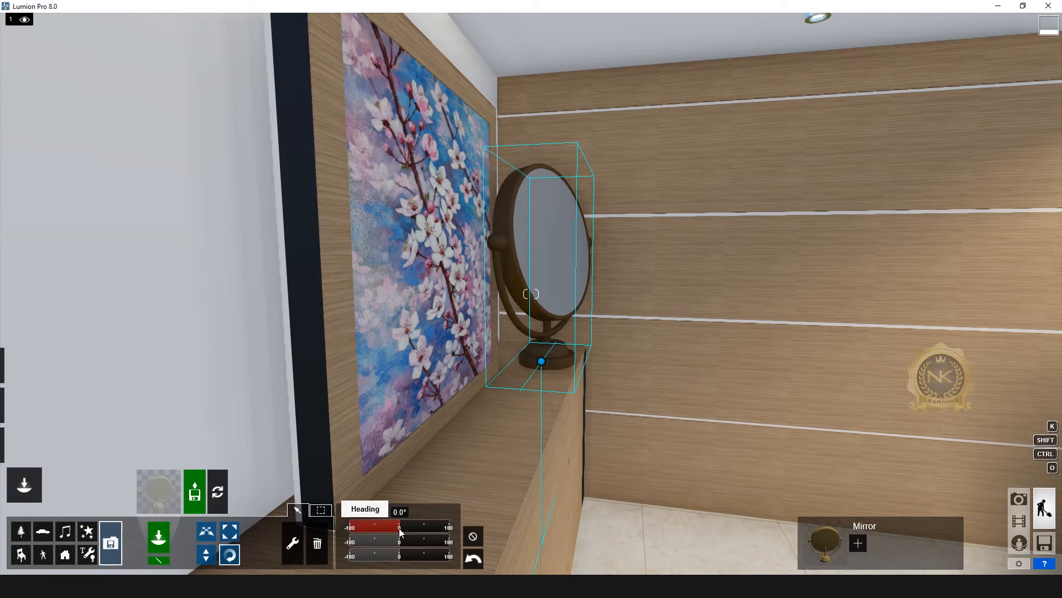
pyautogui.moveTo(399, 526)
pyautogui.mouseDown()
pyautogui.moveTo(412, 527)
pyautogui.moveTo(401, 527)
pyautogui.mouseUp()
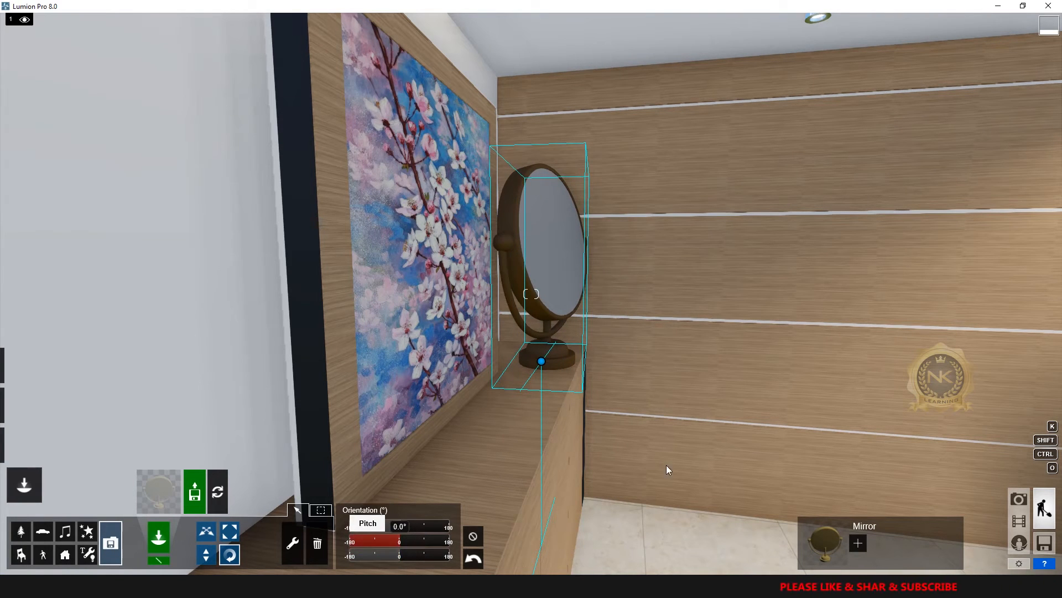
pyautogui.moveTo(722, 386); pyautogui.dragTo(823, 393, button='right')
pyautogui.press('s')
pyautogui.press('d')
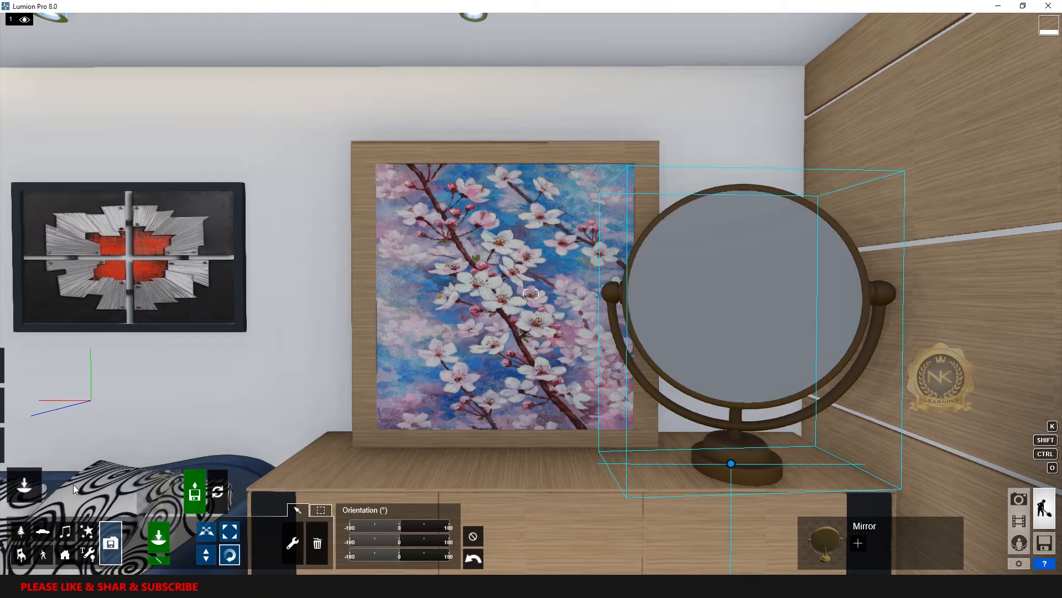
# Assign the Standard material to the mirror's base and rim, with full colorization and reduced gloss and reflectivity
pyautogui.moveTo(31, 476)
pyautogui.click(24, 449)
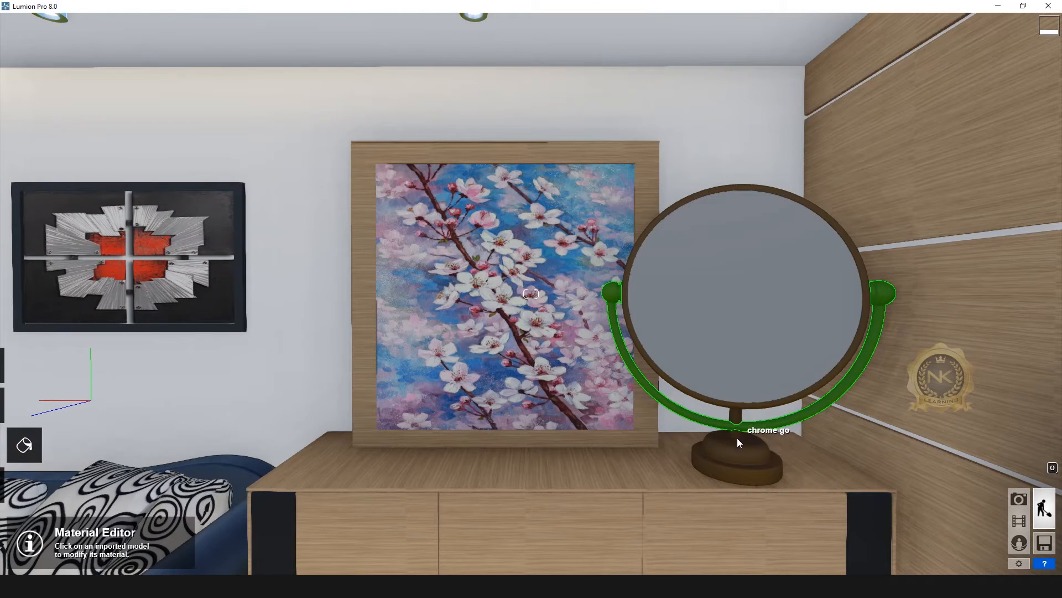
pyautogui.click(684, 452)
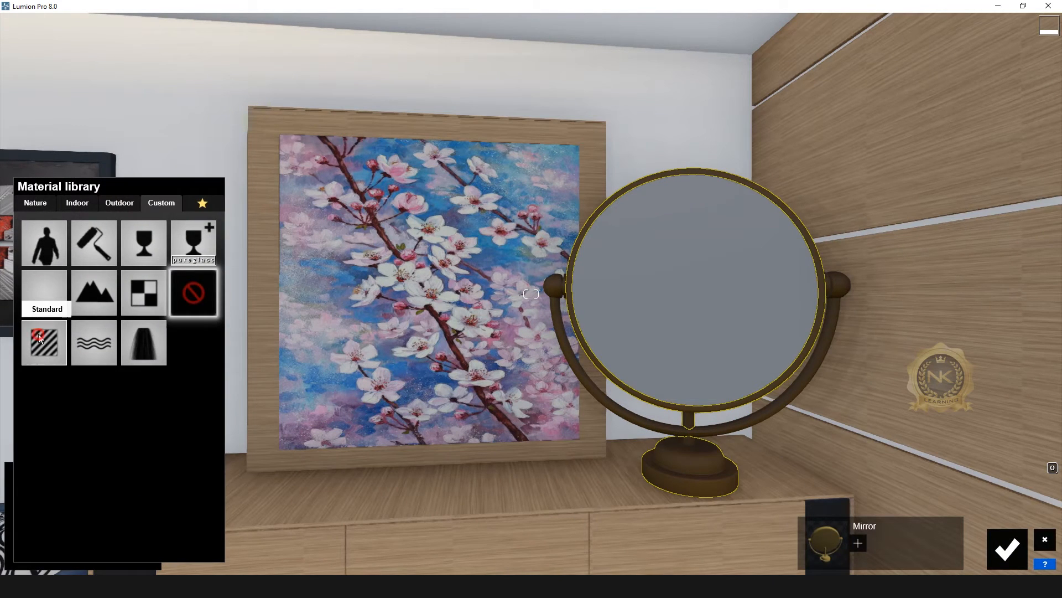
pyautogui.click(40, 339)
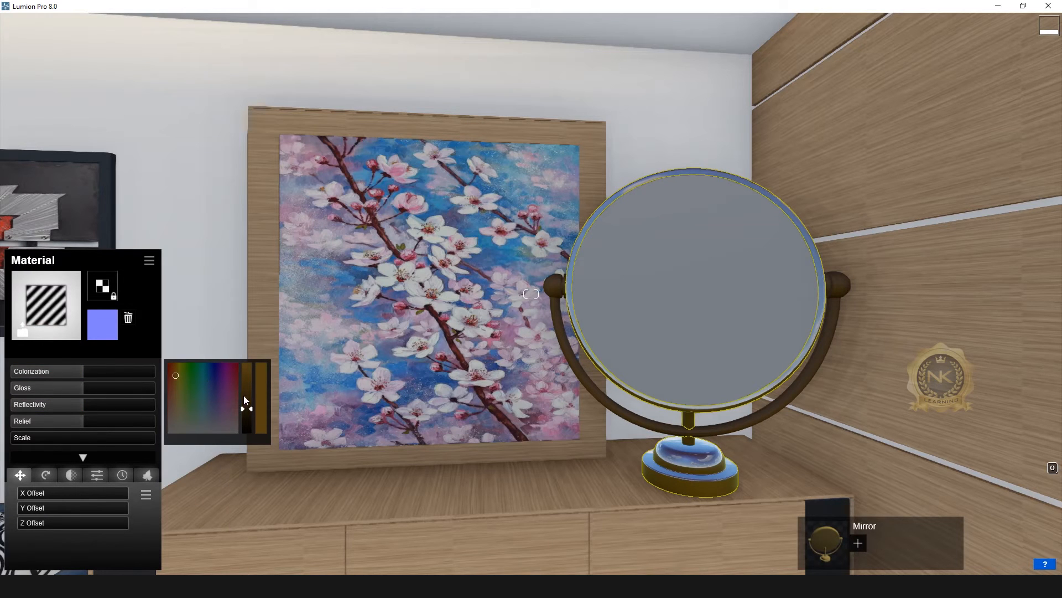
pyautogui.moveTo(88, 372); pyautogui.dragTo(160, 391)
pyautogui.moveTo(62, 388); pyautogui.dragTo(41, 387)
pyautogui.moveTo(43, 389); pyautogui.dragTo(52, 389)
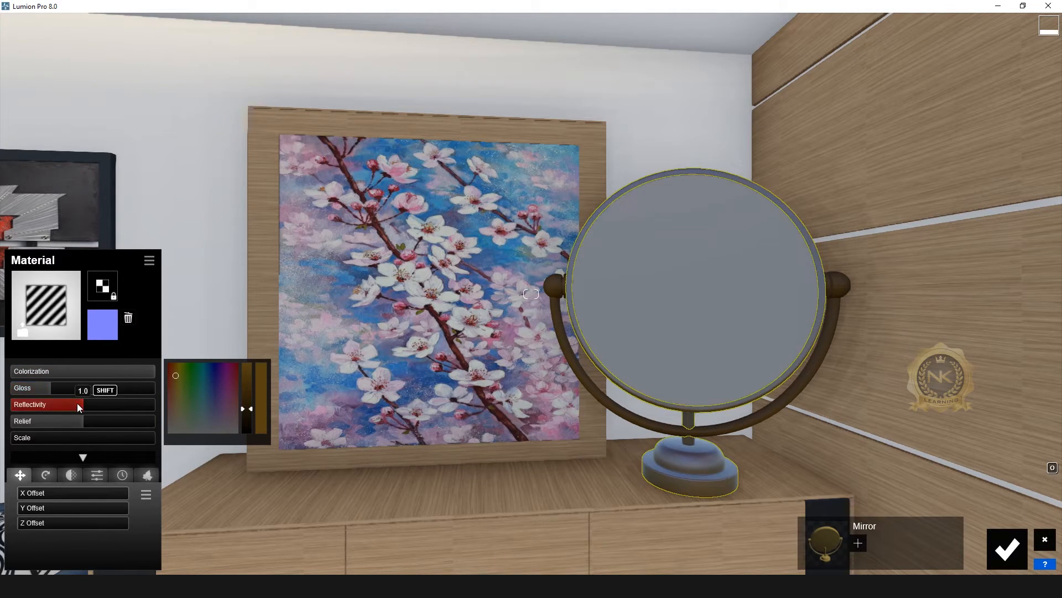
pyautogui.moveTo(71, 405); pyautogui.dragTo(45, 390)
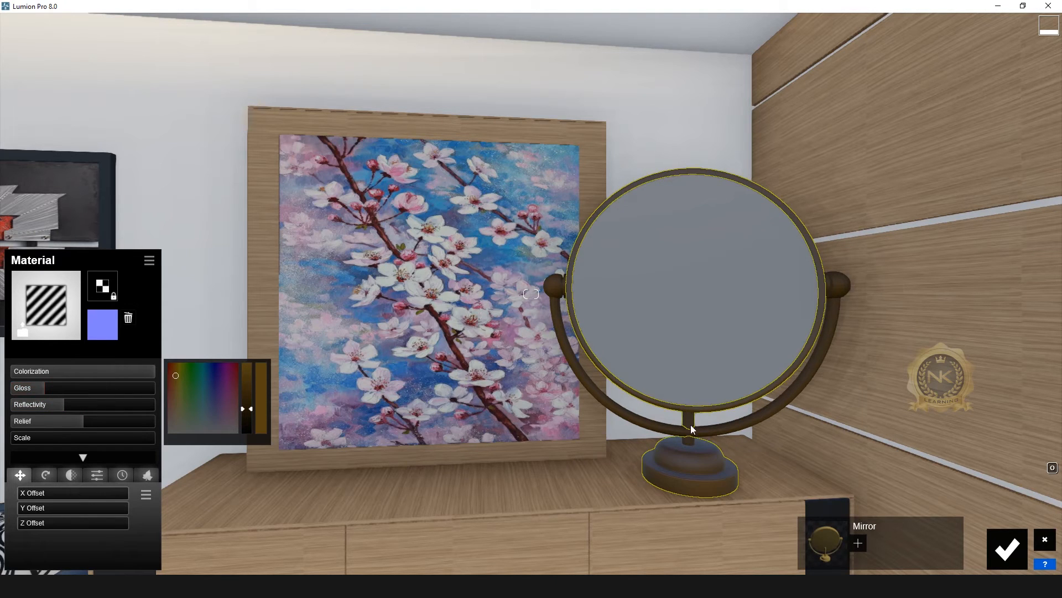
# Assign the Standard material to the mirror's curved support arm, with full colorization and lowered gloss and reflectivity
pyautogui.click(722, 435)
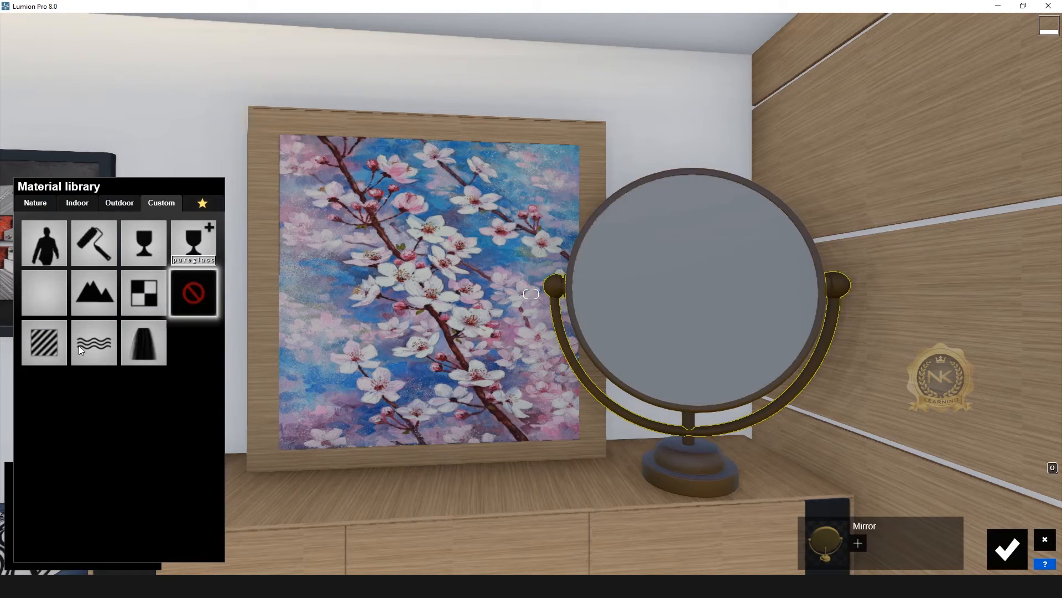
pyautogui.click(45, 336)
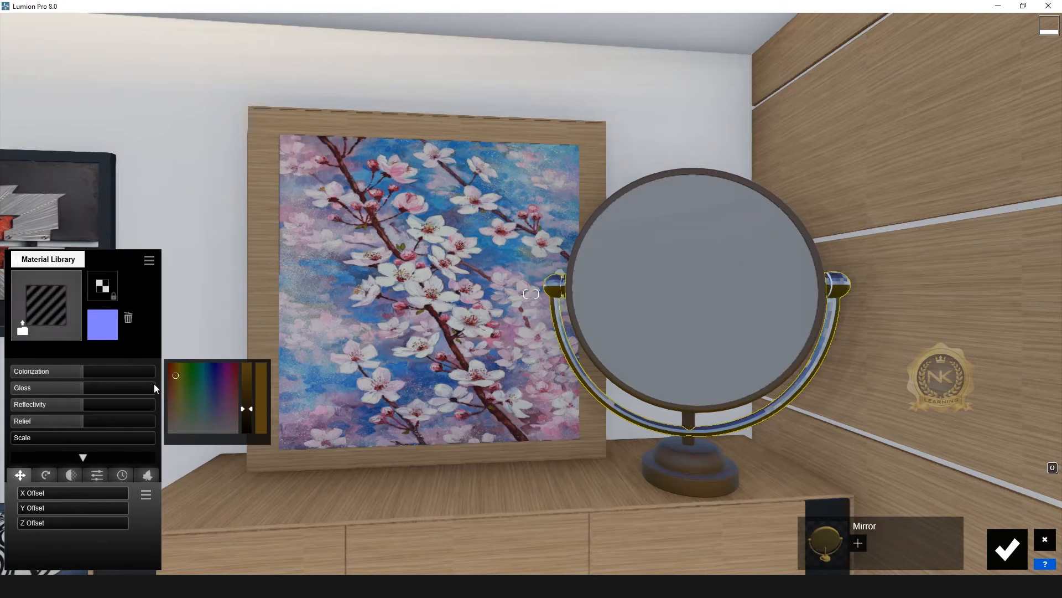
pyautogui.moveTo(82, 374); pyautogui.dragTo(211, 371)
pyautogui.click(67, 382)
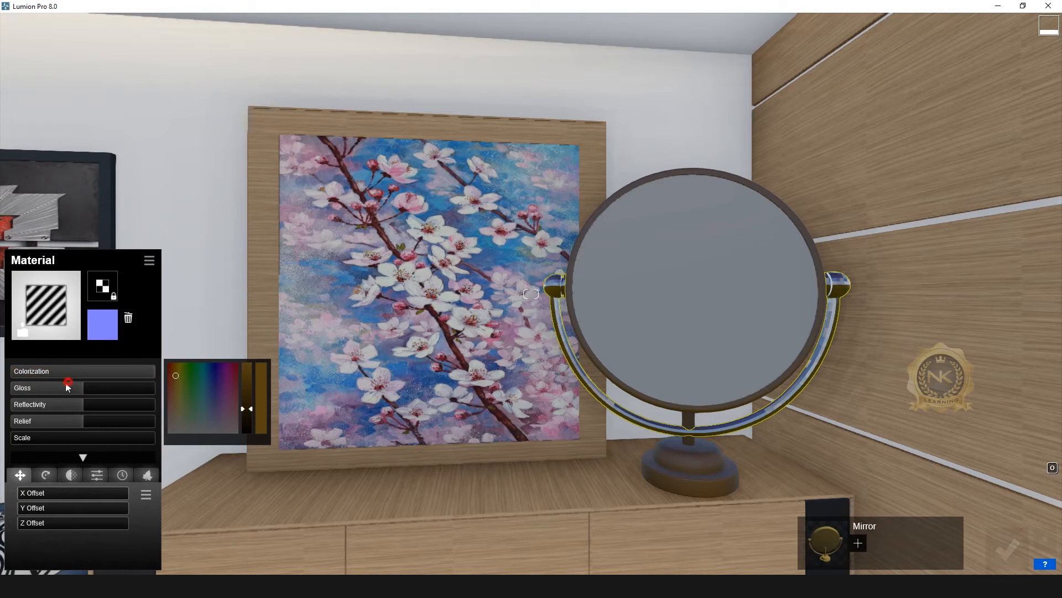
pyautogui.moveTo(38, 385)
pyautogui.mouseDown()
pyautogui.moveTo(48, 387)
pyautogui.moveTo(38, 387)
pyautogui.mouseUp()
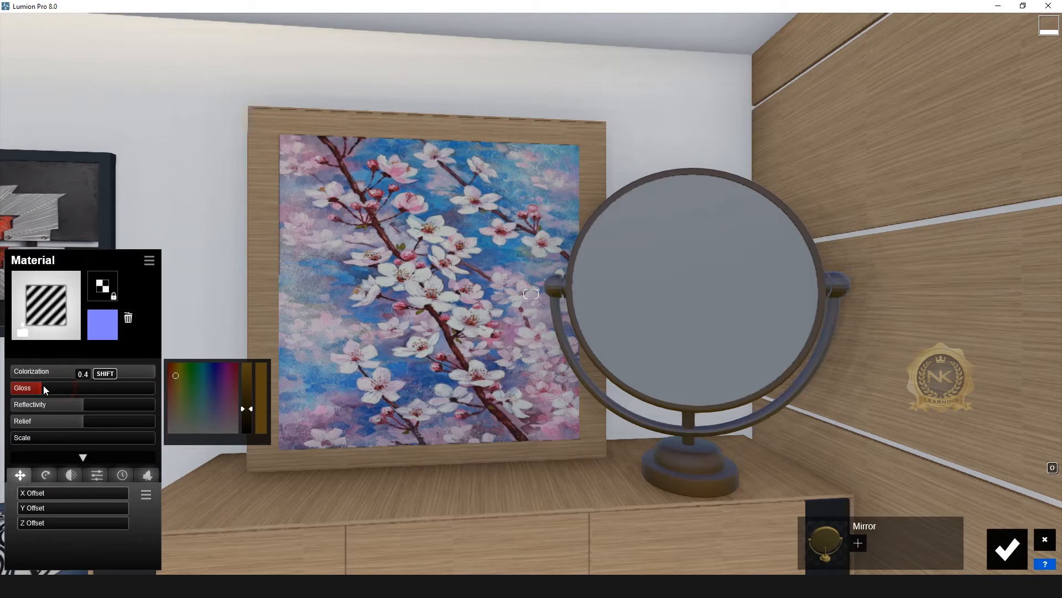
pyautogui.click(62, 405)
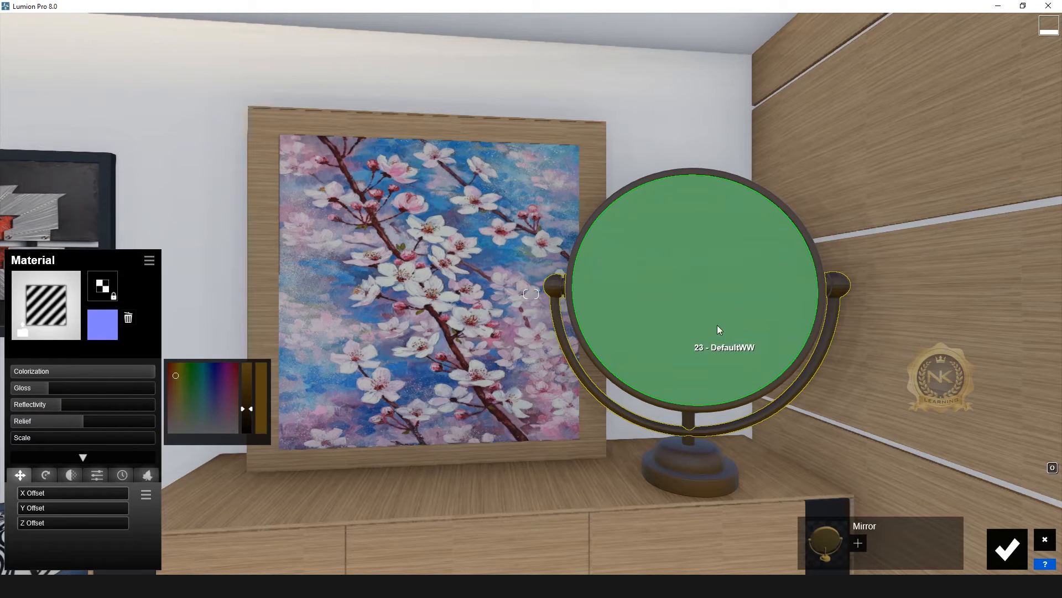
# Apply the indoor Chrome metal material to the mirror's round glass surface
pyautogui.click(695, 299)
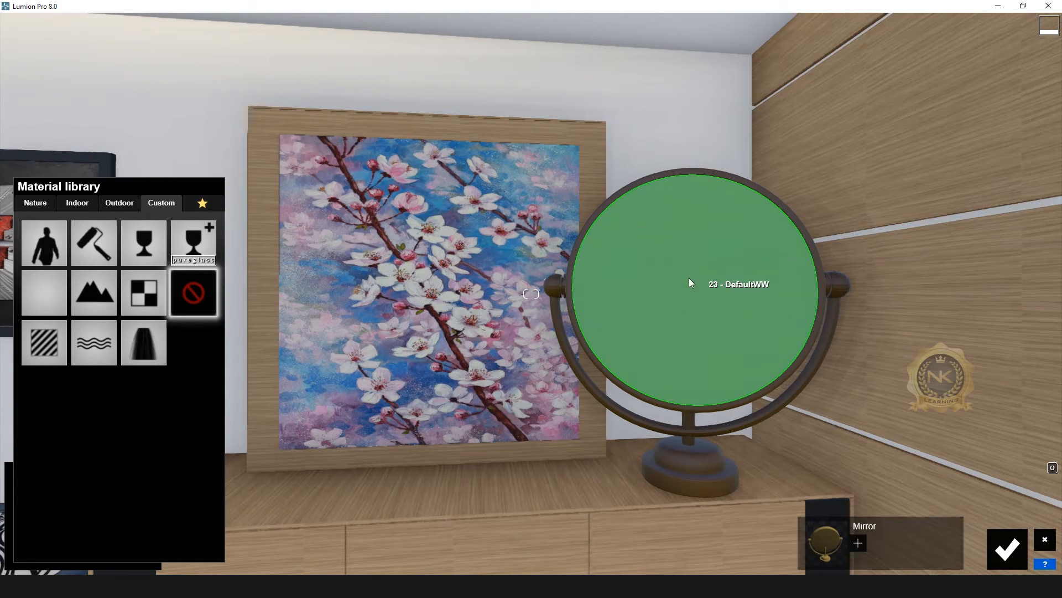
pyautogui.click(696, 278)
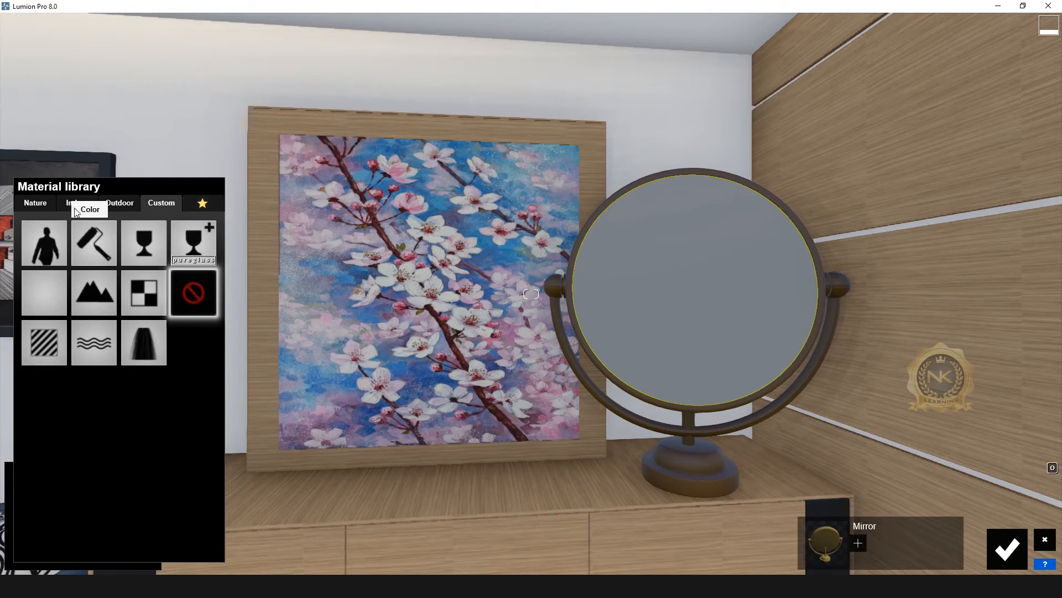
pyautogui.click(77, 204)
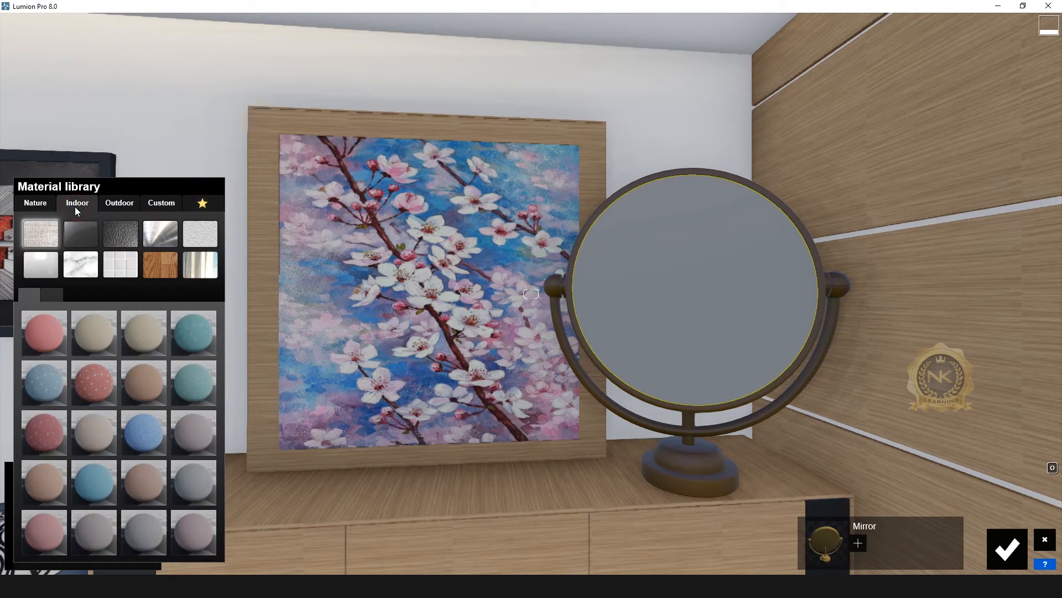
pyautogui.click(159, 234)
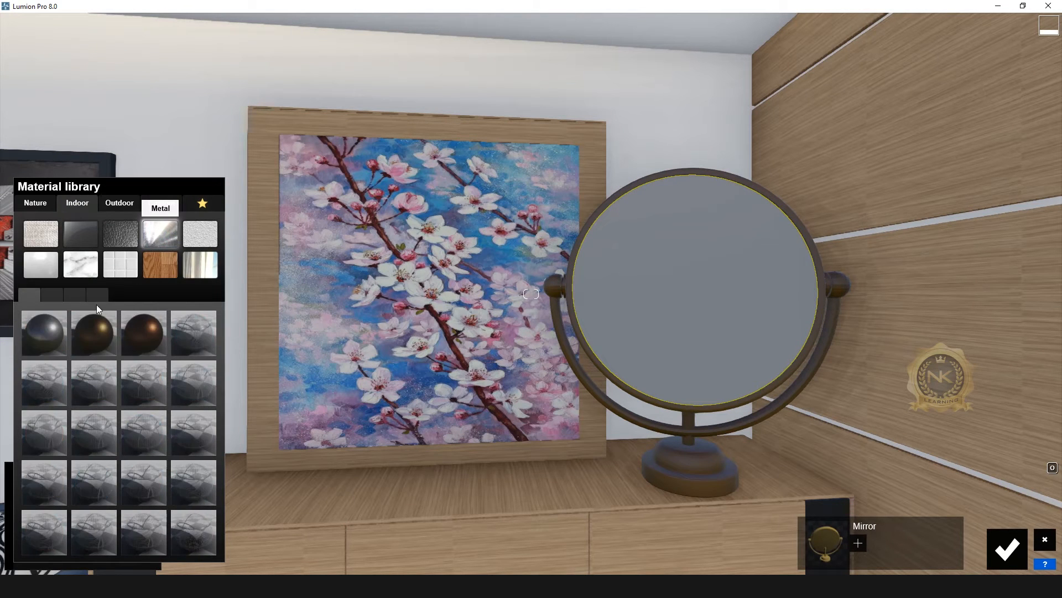
pyautogui.click(55, 294)
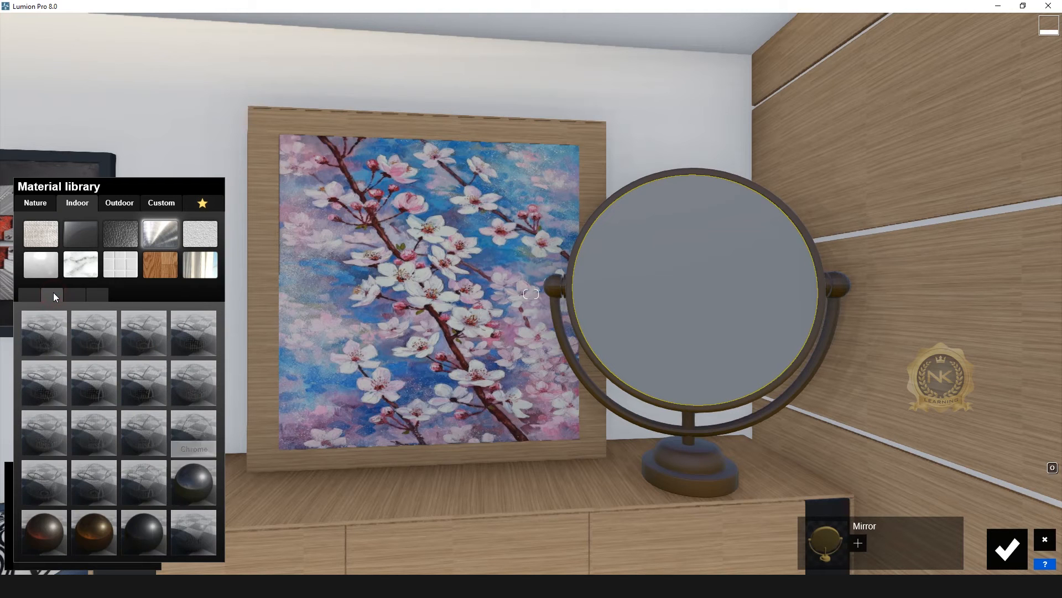
pyautogui.click(196, 478)
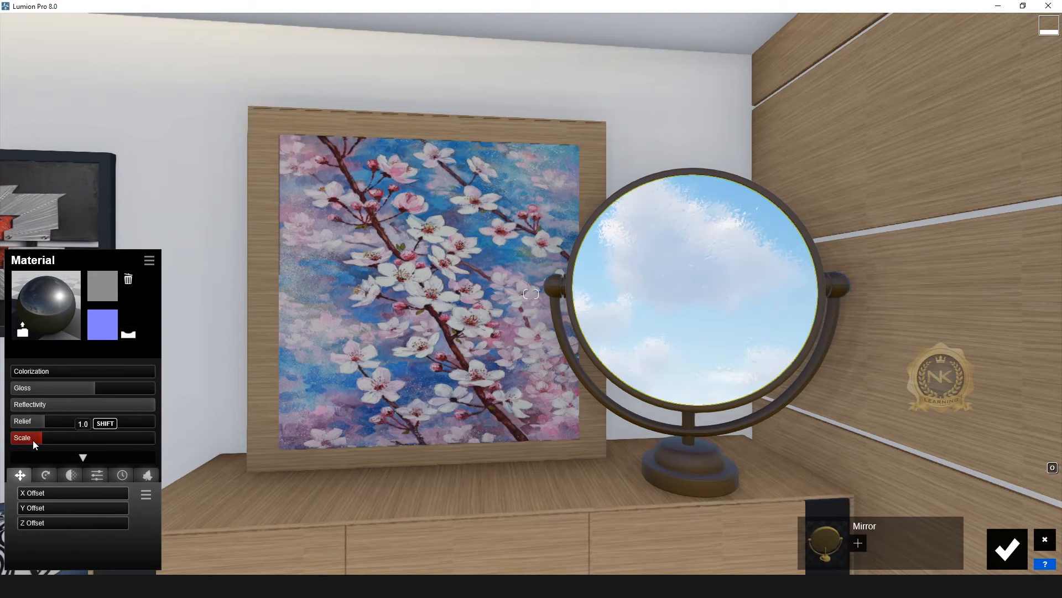
# Reduce the mirror glass material's scale to the minimum, set its gloss, reflectivity and relief to the maximum, and save the materials
pyautogui.moveTo(30, 441); pyautogui.dragTo(23, 441)
pyautogui.moveTo(94, 390); pyautogui.dragTo(181, 389)
pyautogui.moveTo(49, 406); pyautogui.dragTo(210, 423)
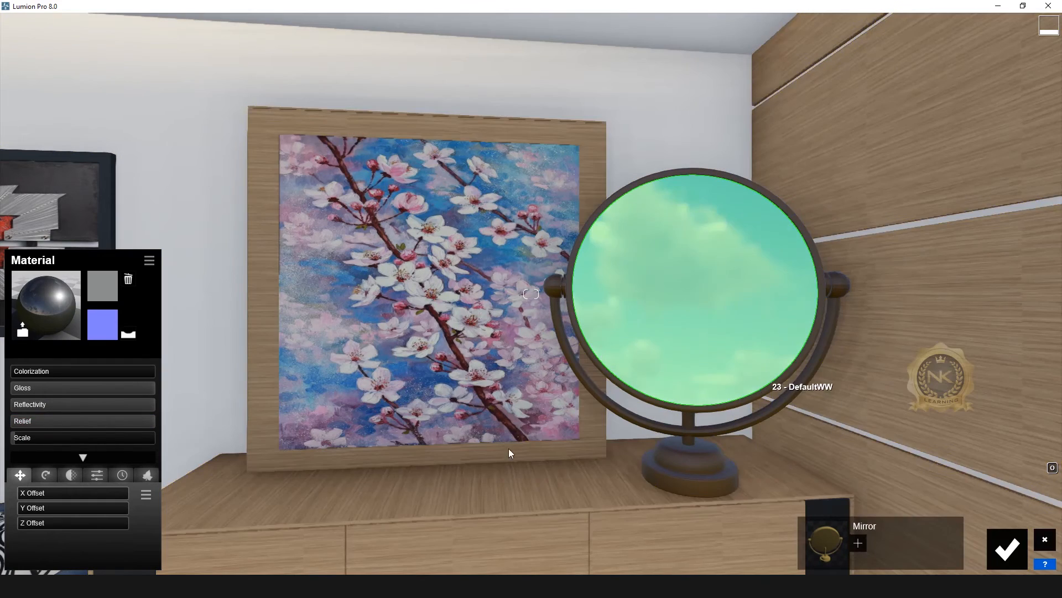
pyautogui.press('s')
pyautogui.press('s')
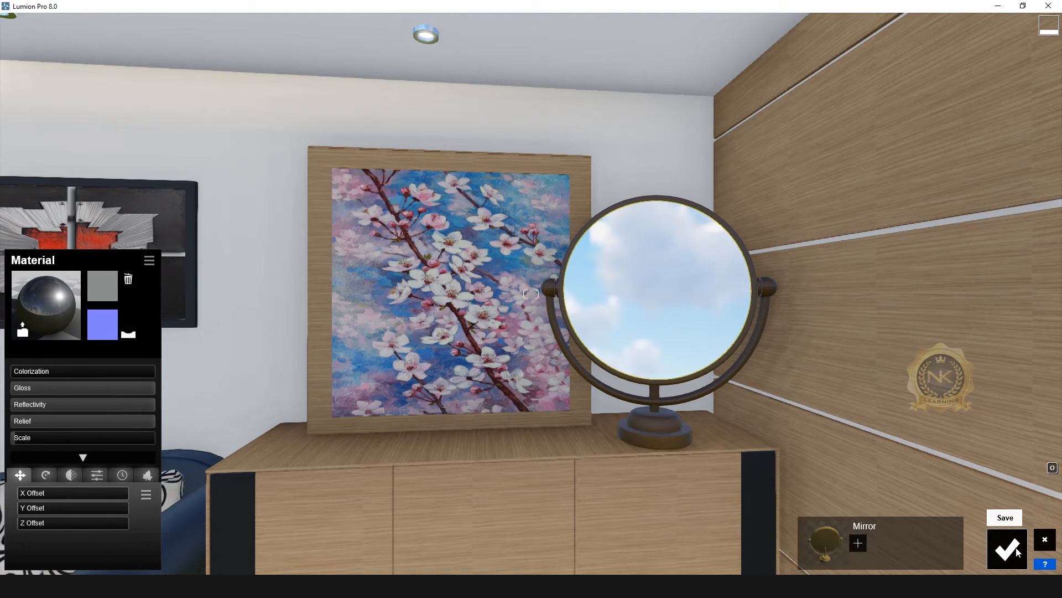
pyautogui.click(1017, 550)
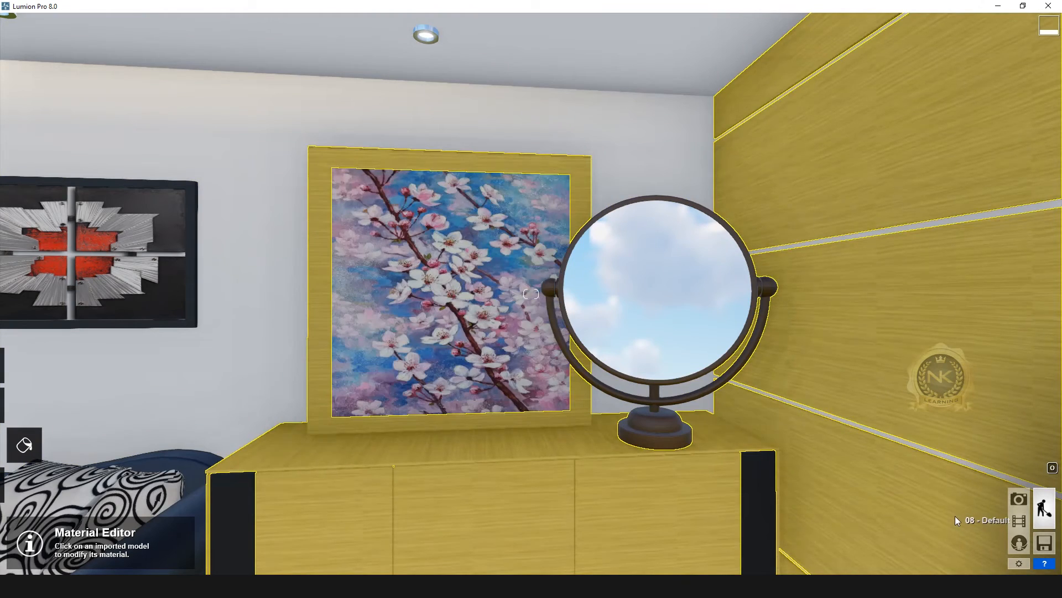
# Examine the finished mirror, cabinet and picture from several viewpoints across the living room
pyautogui.press('s')
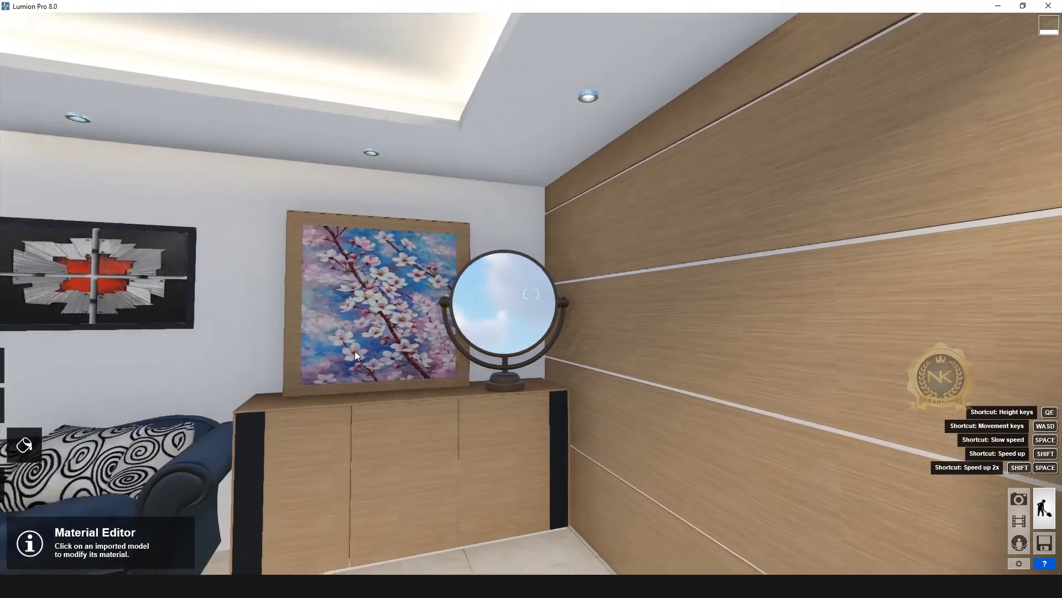
pyautogui.moveTo(355, 351); pyautogui.dragTo(355, 350, button='right')
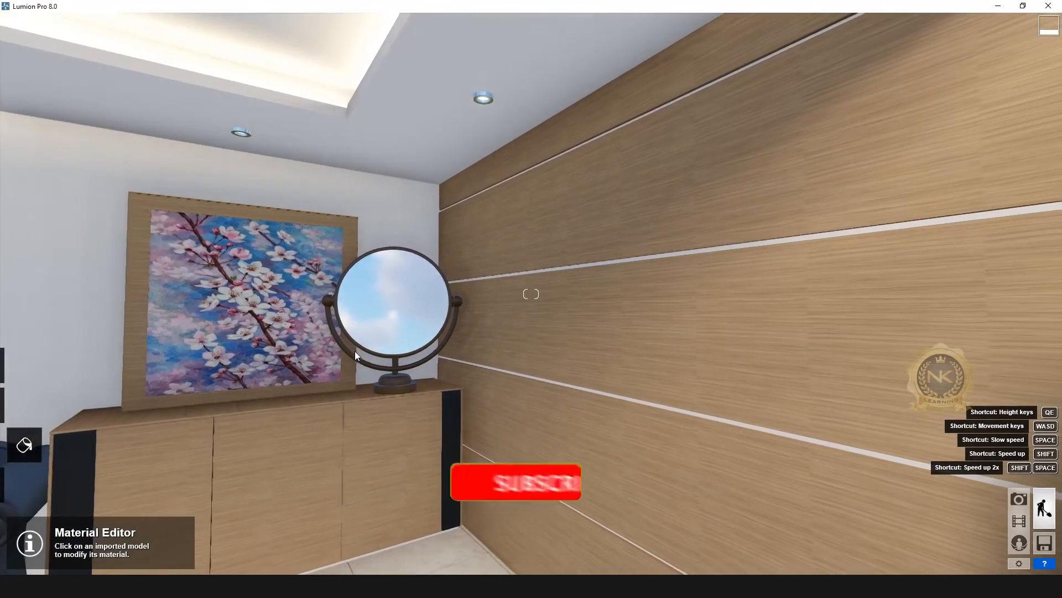
pyautogui.press('a')
pyautogui.press('s')
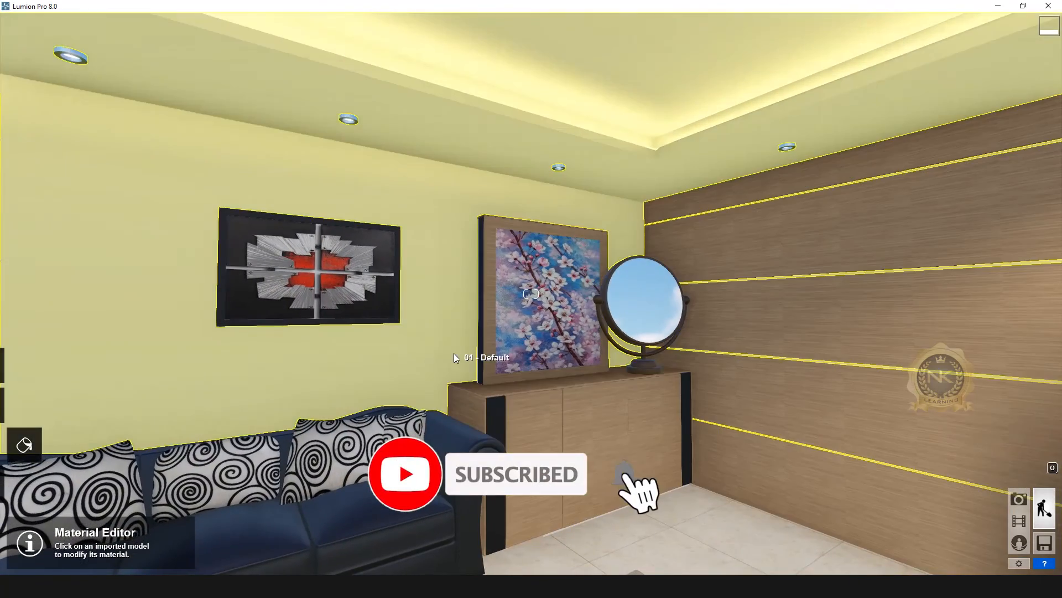
pyautogui.press('d')
pyautogui.press('s')
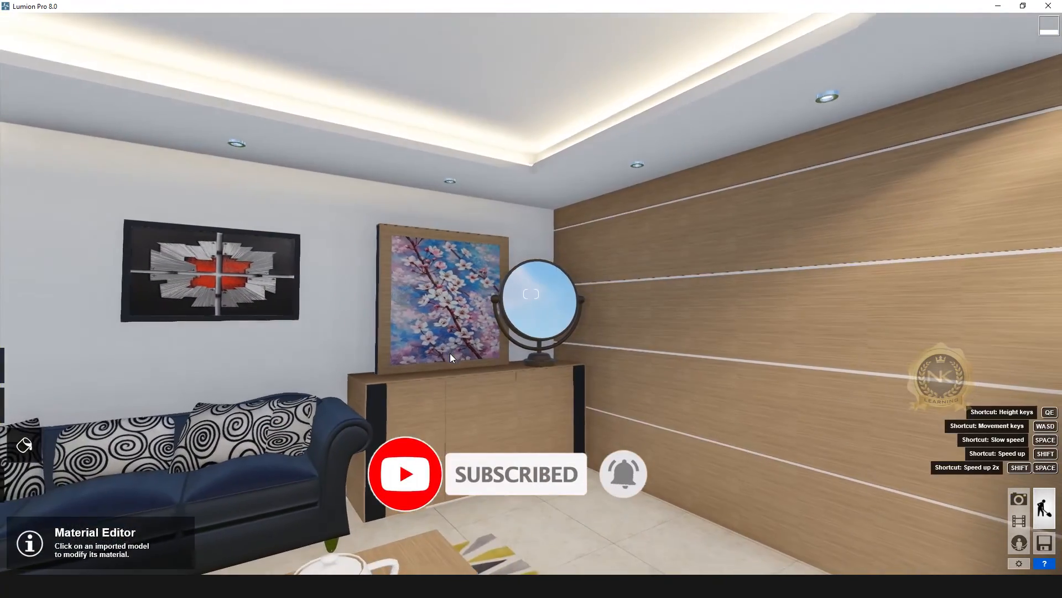
pyautogui.press('w')
pyautogui.moveTo(450, 353); pyautogui.dragTo(530, 361, button='right')
pyautogui.press('s')
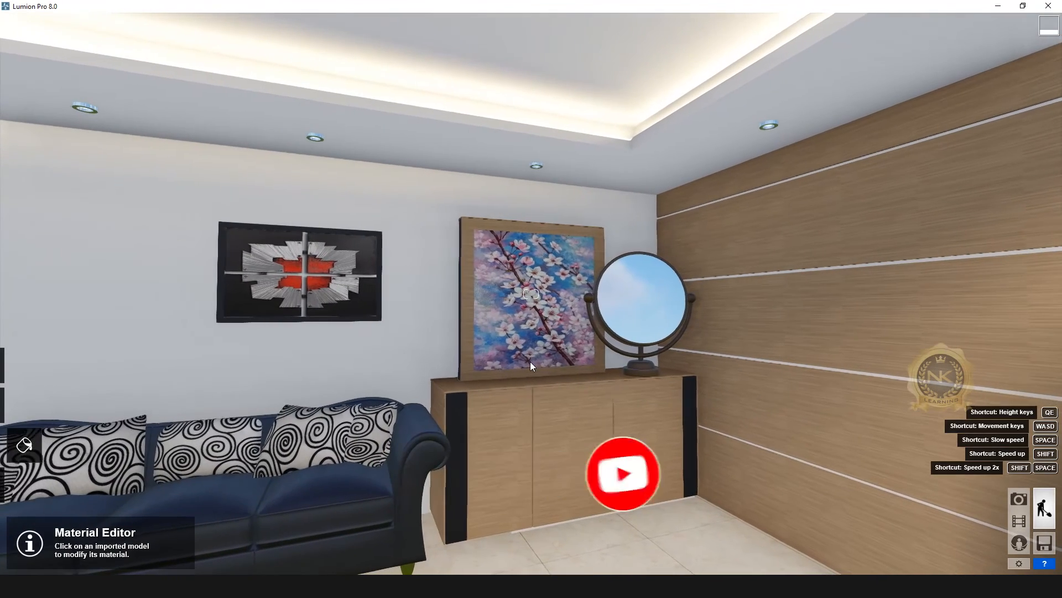
pyautogui.press('w')
pyautogui.moveTo(556, 361); pyautogui.dragTo(567, 362, button='right')
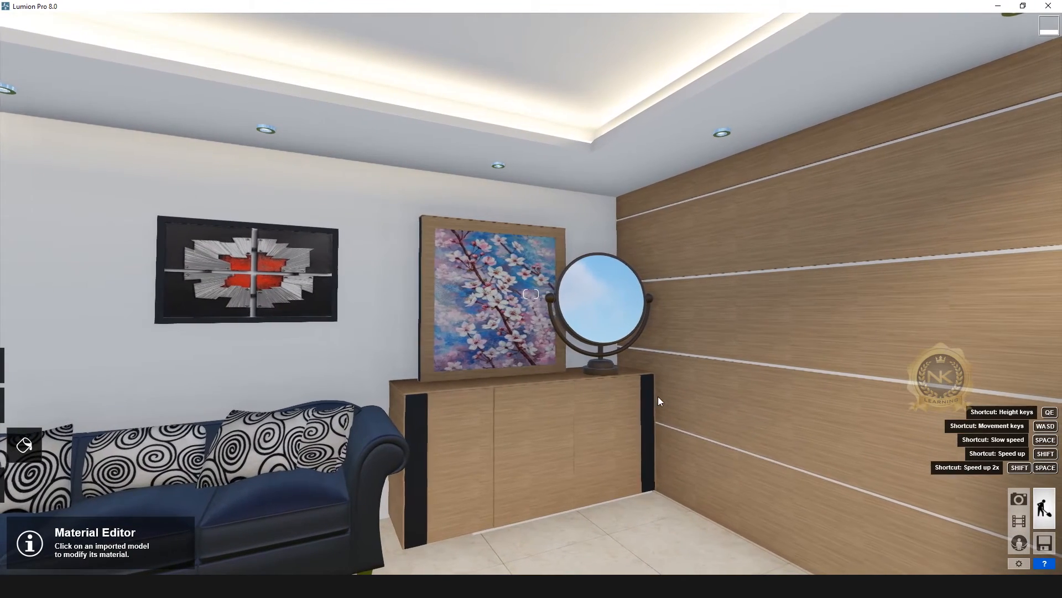
# Switch to Photo mode and frame the corner with the sofa, picture, cabinet and mirror
pyautogui.click(1016, 499)
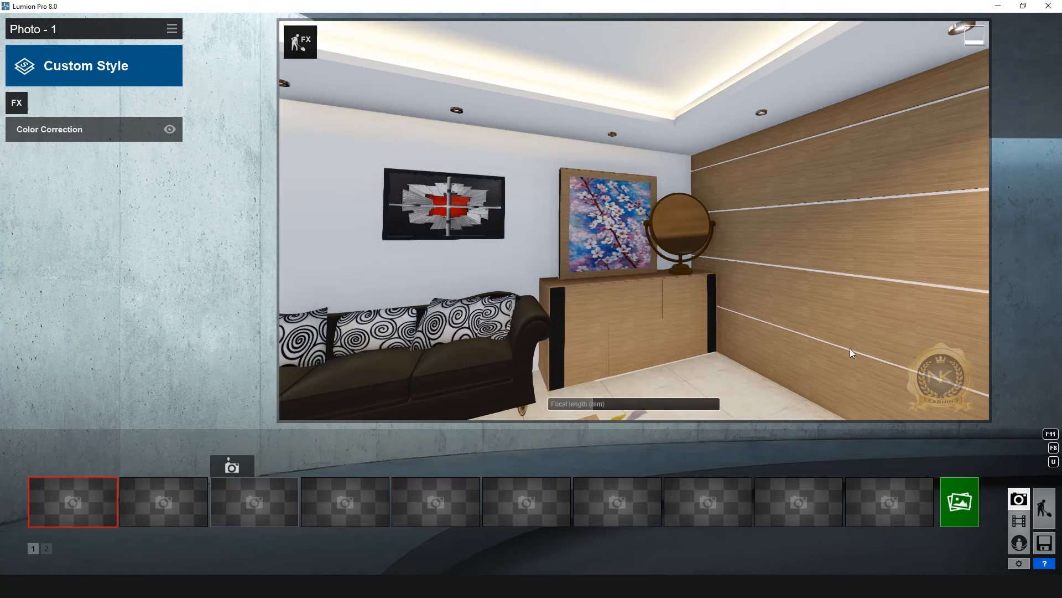
pyautogui.press('s')
pyautogui.scroll(-3, 703, 286)
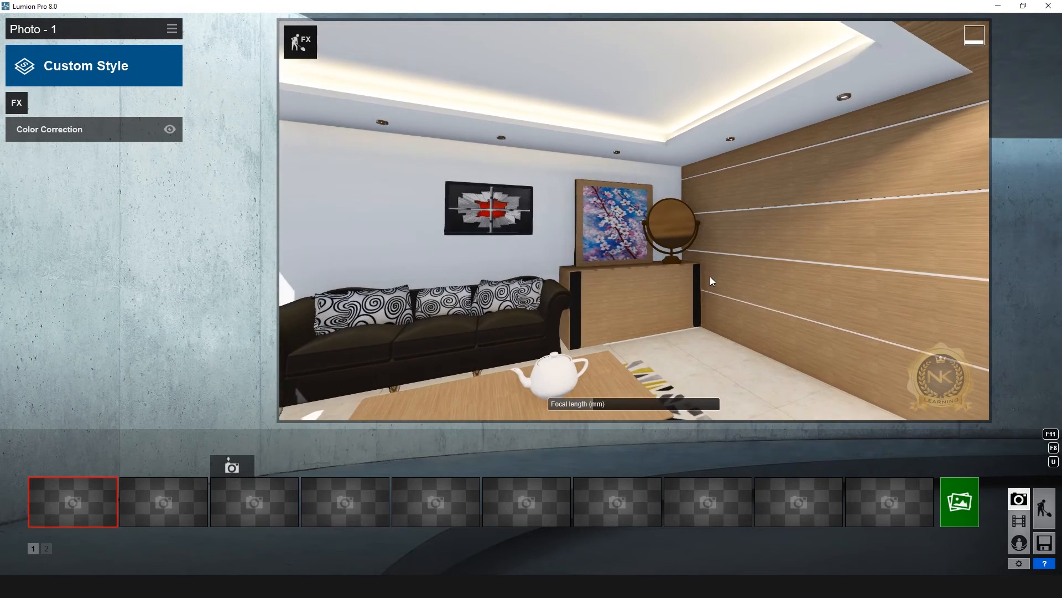
pyautogui.scroll(-3, 709, 279)
pyautogui.moveTo(709, 279); pyautogui.dragTo(705, 274, button='right')
pyautogui.scroll(4, 775, 273)
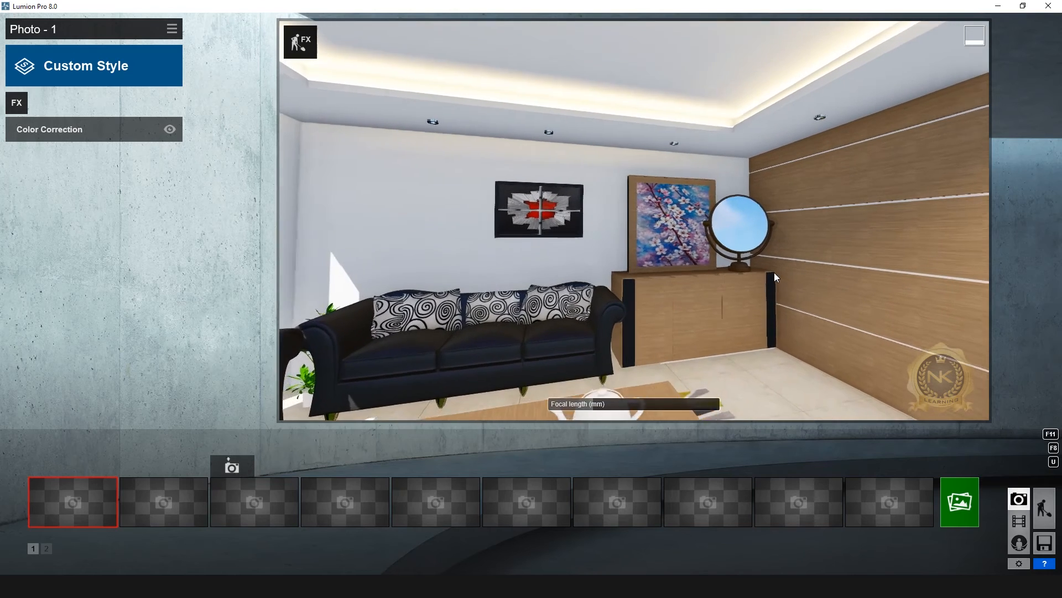
pyautogui.moveTo(791, 274); pyautogui.dragTo(753, 278, button='right')
pyautogui.scroll(2, 794, 280)
pyautogui.scroll(2, 749, 275)
pyautogui.moveTo(682, 274)
pyautogui.mouseDown(button='right')
pyautogui.moveTo(785, 244)
pyautogui.moveTo(769, 212)
pyautogui.mouseUp(button='right')
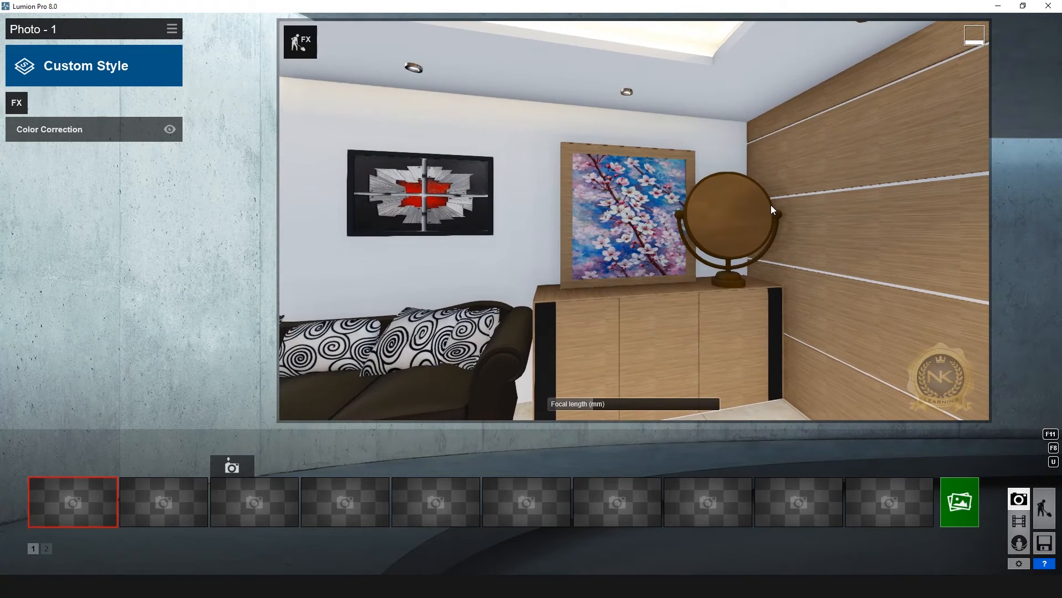
pyautogui.scroll(-3, 728, 286)
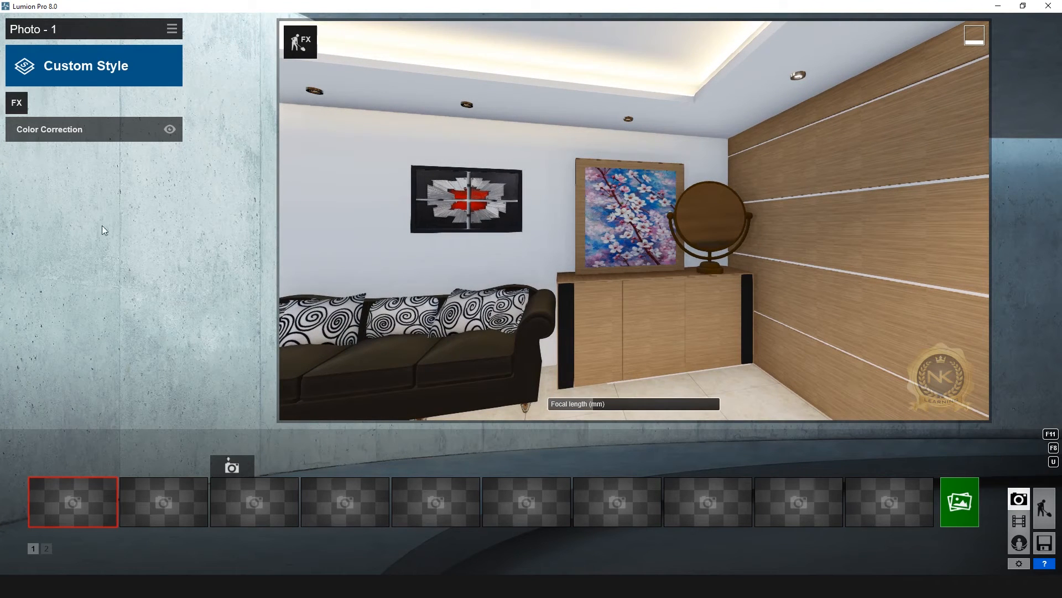
# Add the Reflection effect to Photo - 1
pyautogui.click(16, 104)
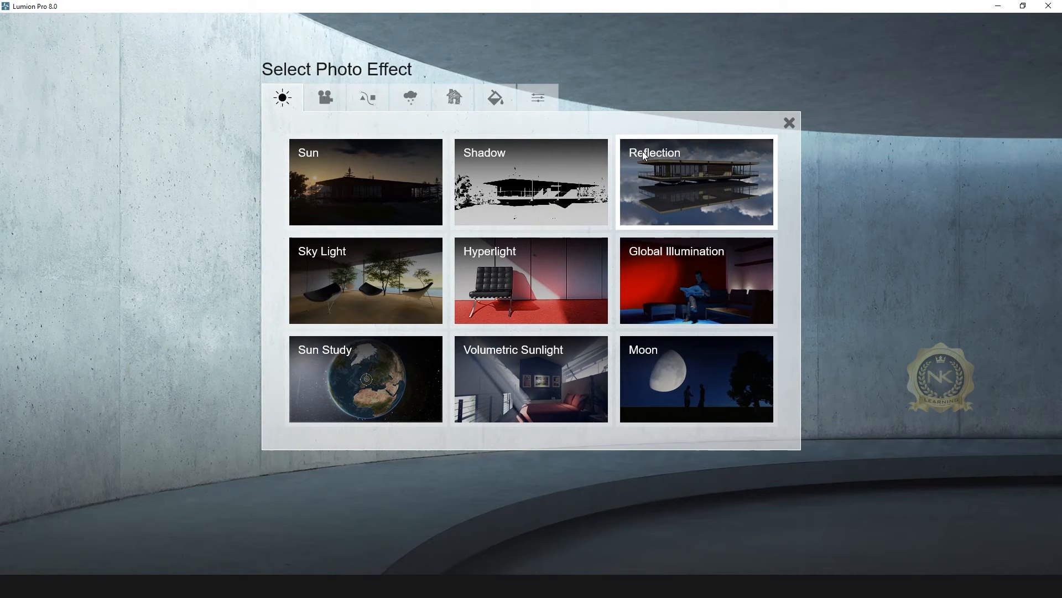
pyautogui.click(669, 155)
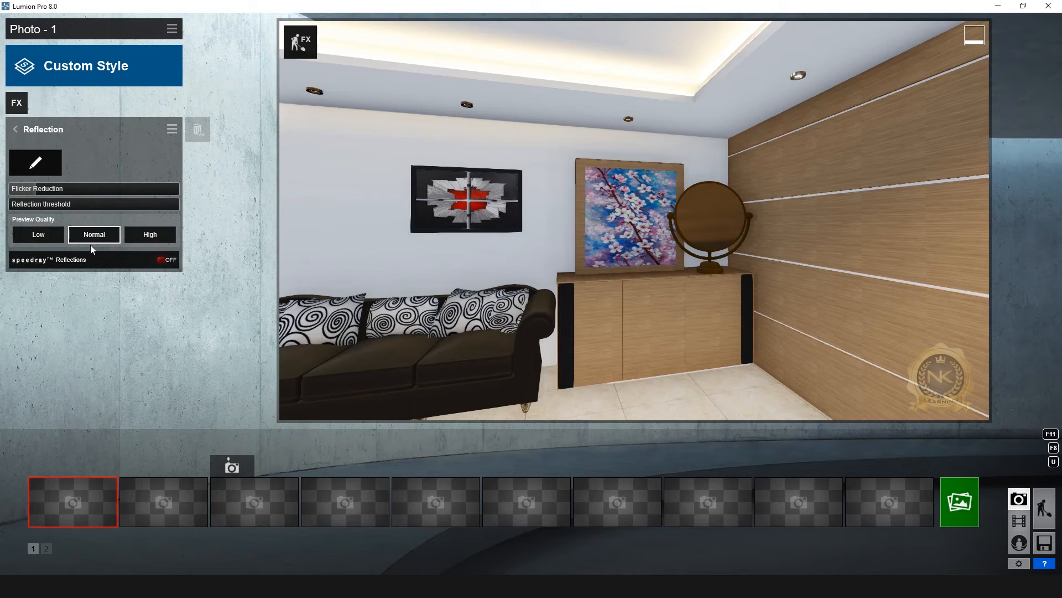
# Turn on Speedray Reflections for the Reflection effect and add a reflection plane on the mirror's glass
pyautogui.click(162, 260)
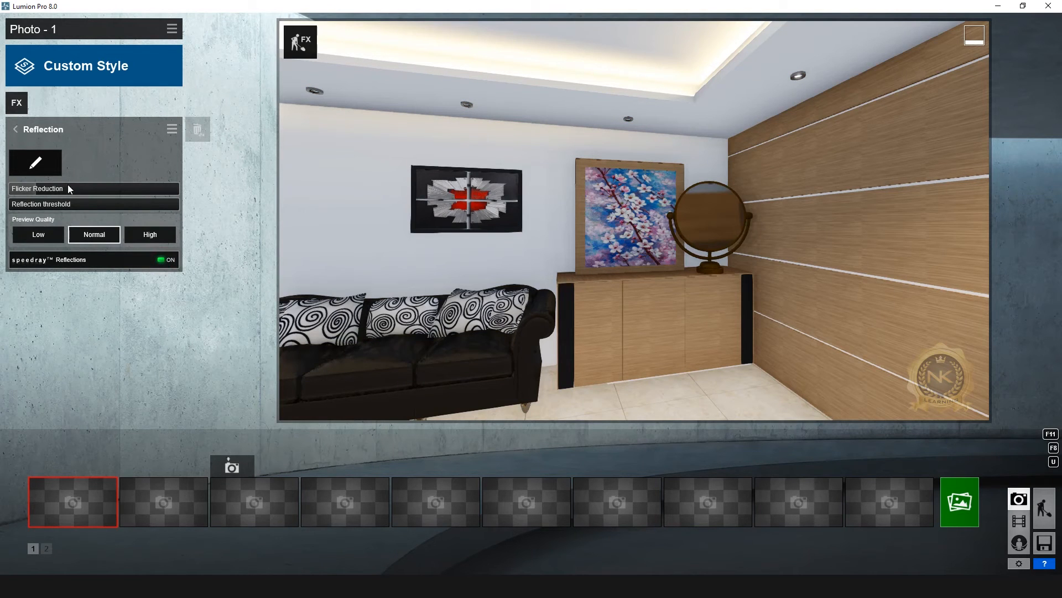
pyautogui.click(35, 163)
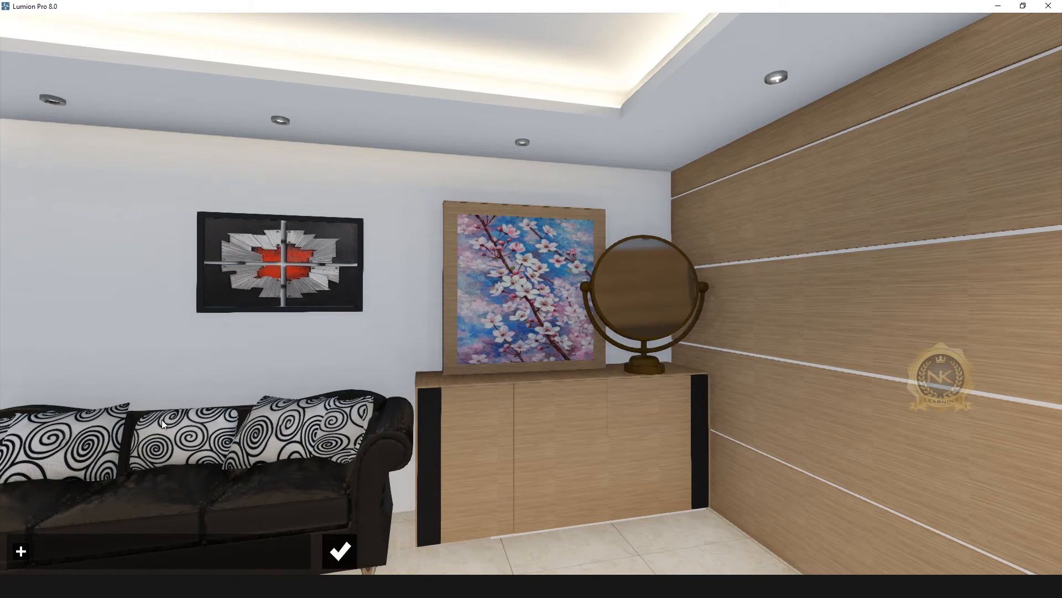
pyautogui.click(21, 551)
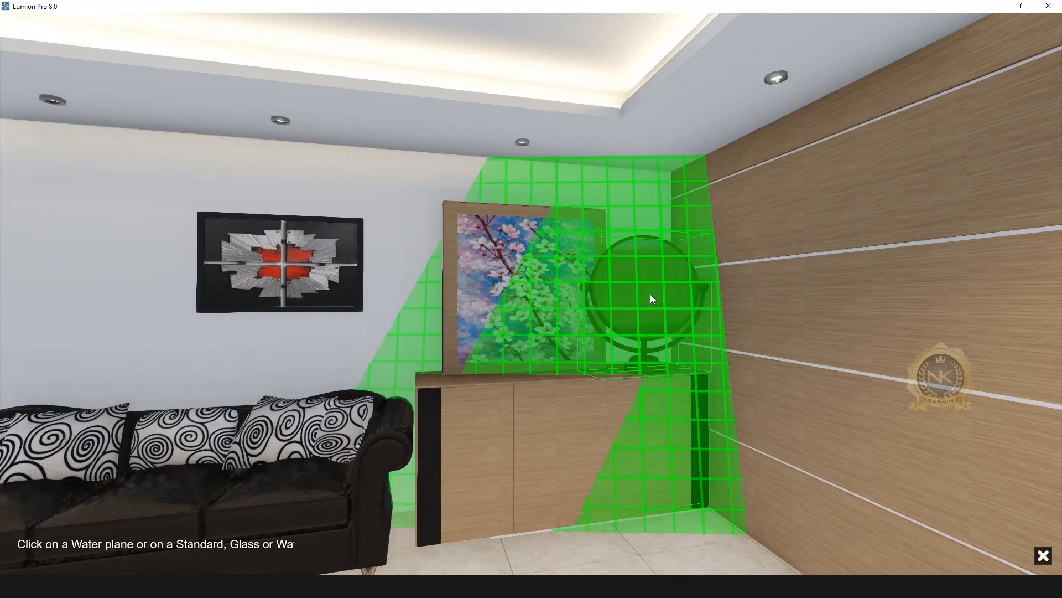
pyautogui.click(649, 293)
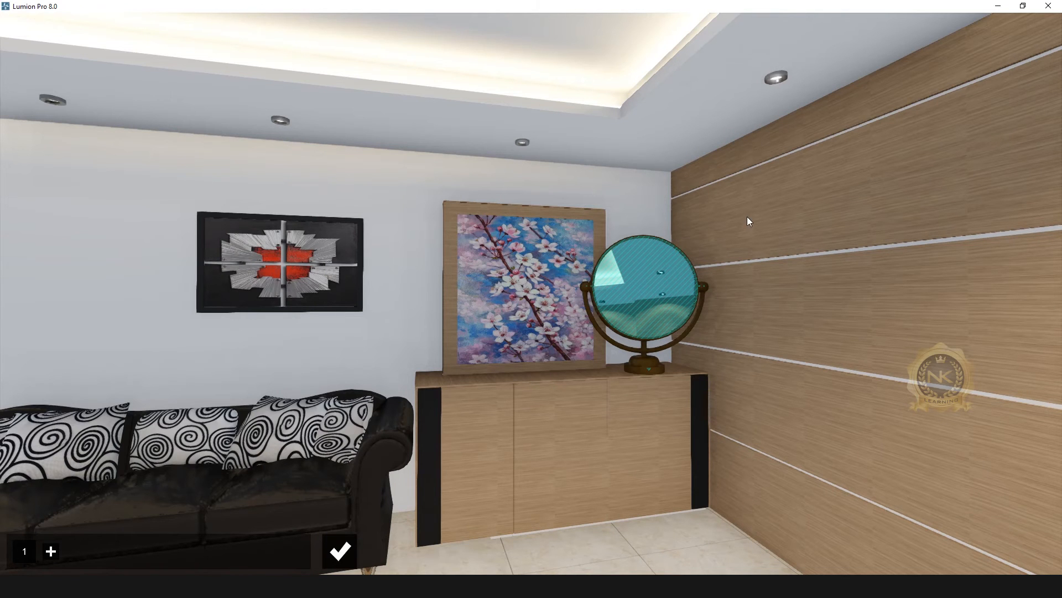
pyautogui.press('q')
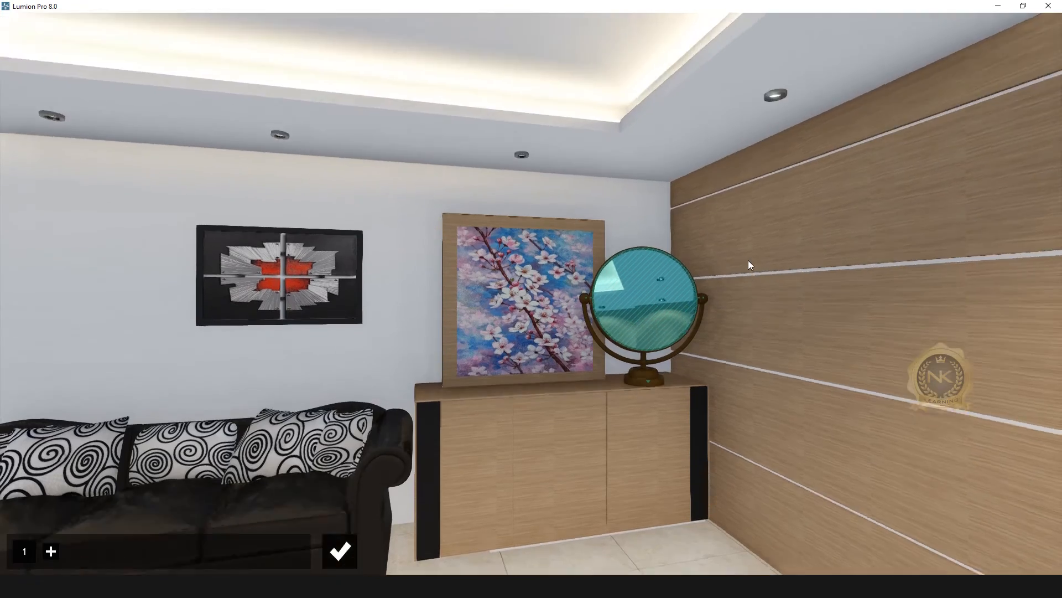
pyautogui.press('q')
pyautogui.press('w')
pyautogui.press('e')
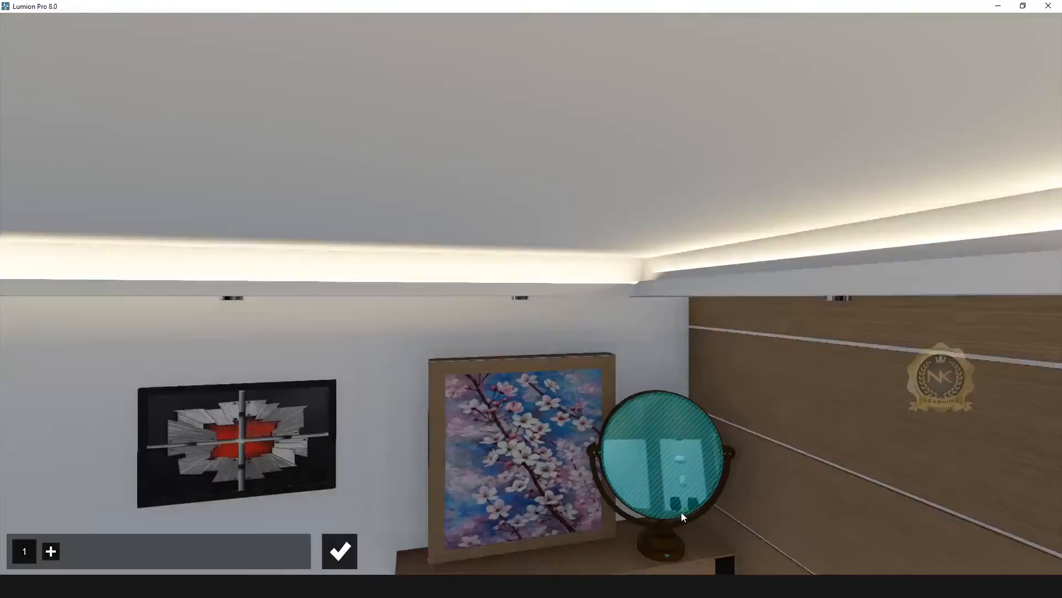
pyautogui.press('w')
pyautogui.moveTo(711, 441); pyautogui.dragTo(697, 472, button='right')
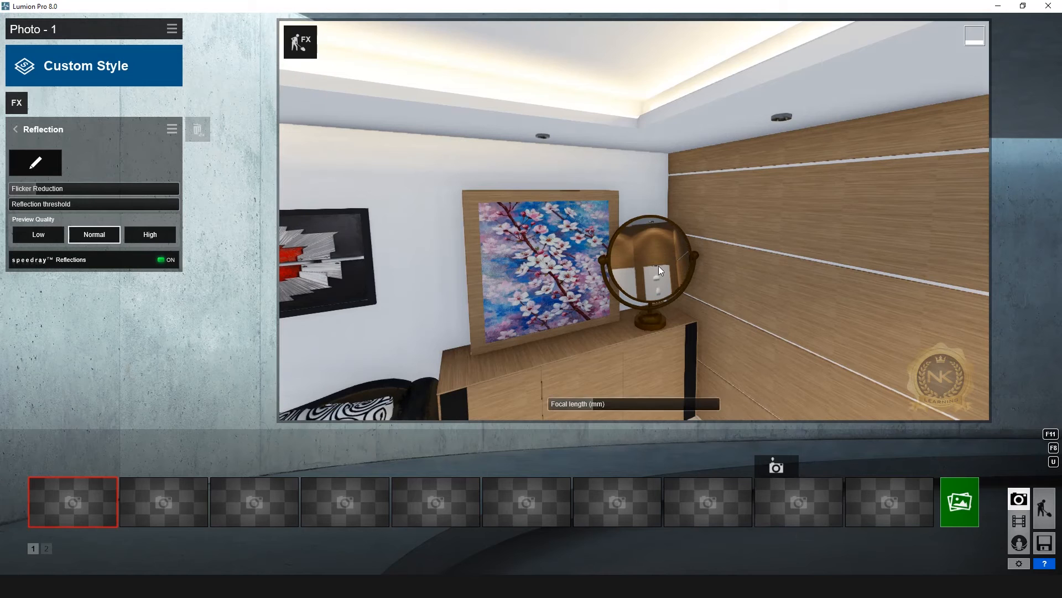
# Examine the mirror's reflection in the photo preview from several distances and heights around the cabinet
pyautogui.moveTo(847, 351); pyautogui.dragTo(797, 313, button='right')
pyautogui.moveTo(846, 347); pyautogui.dragTo(847, 404, button='right')
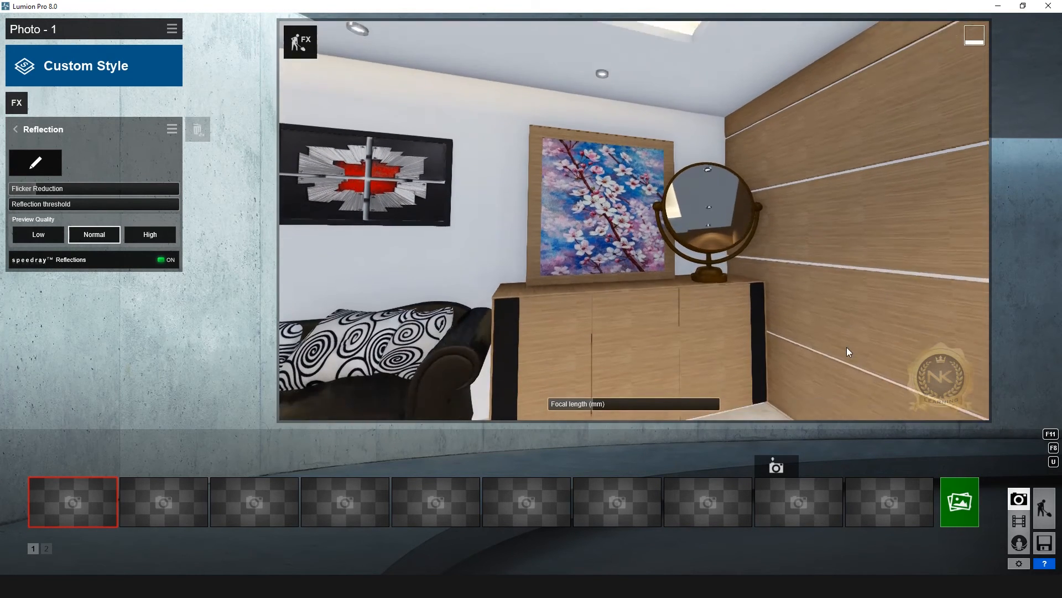
pyautogui.moveTo(775, 284); pyautogui.dragTo(778, 313, button='right')
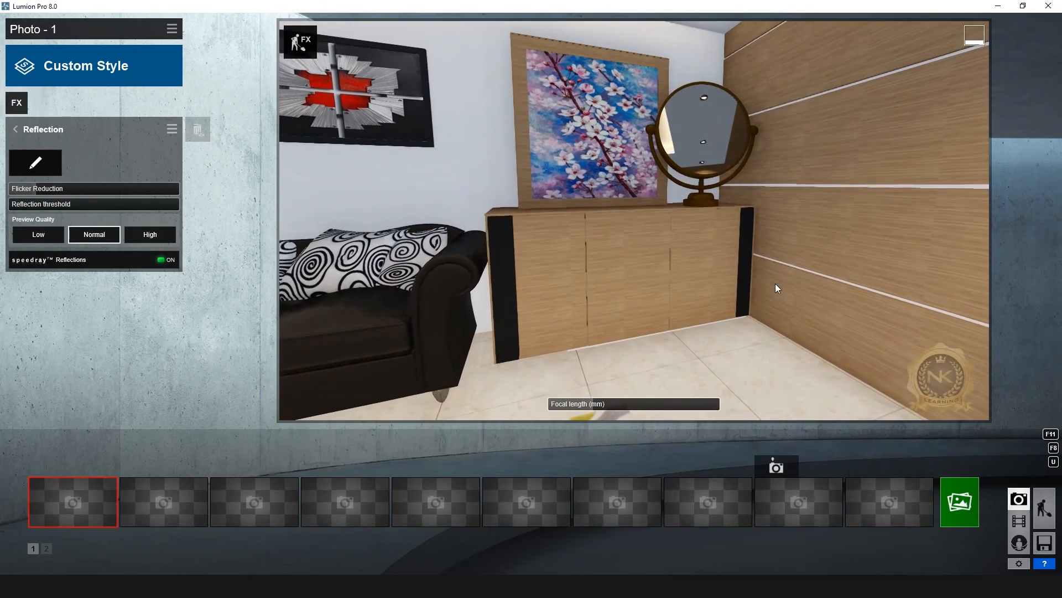
pyautogui.press('w')
pyautogui.press('q')
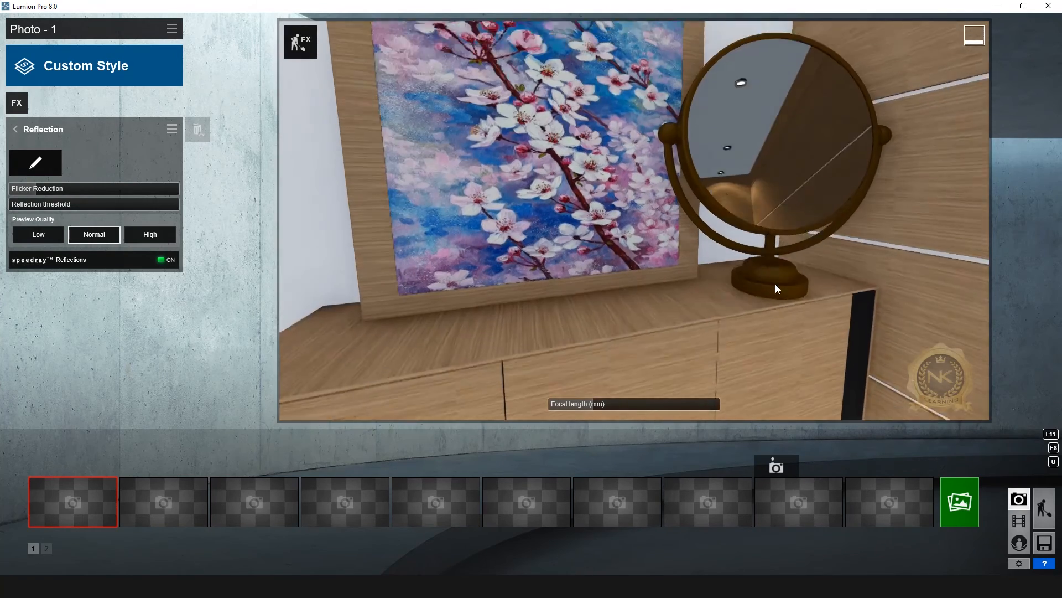
pyautogui.press('d')
pyautogui.moveTo(775, 284); pyautogui.dragTo(762, 285, button='right')
pyautogui.press('s')
pyautogui.moveTo(747, 241)
pyautogui.mouseDown(button='right')
pyautogui.moveTo(745, 222)
pyautogui.moveTo(747, 241)
pyautogui.mouseUp(button='right')
pyautogui.press('q')
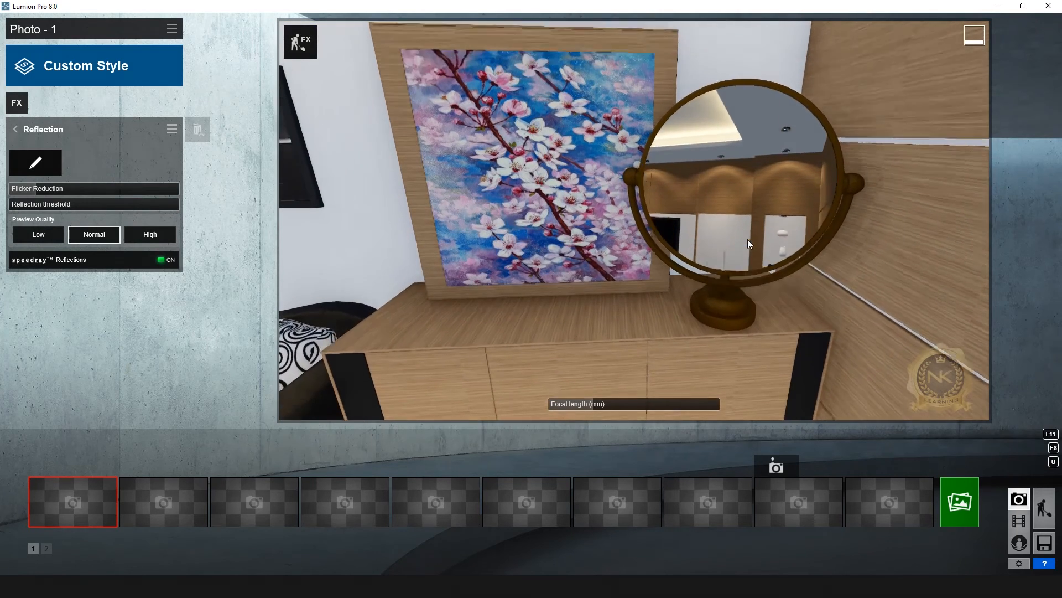
pyautogui.moveTo(784, 273); pyautogui.dragTo(766, 271, button='right')
pyautogui.scroll(4, 785, 271)
pyautogui.scroll(-4, 788, 275)
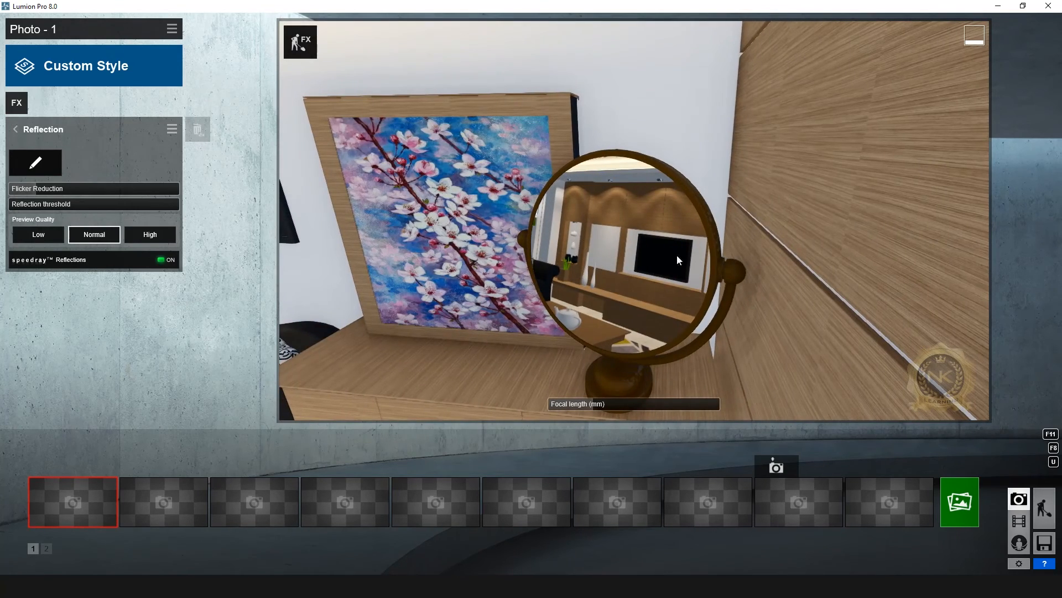
# Compare what the mirror reflects from different sideways viewpoints with the actual TV wall and seating area opposite
pyautogui.moveTo(499, 246)
pyautogui.mouseDown(button='right')
pyautogui.moveTo(522, 228)
pyautogui.moveTo(514, 245)
pyautogui.mouseUp(button='right')
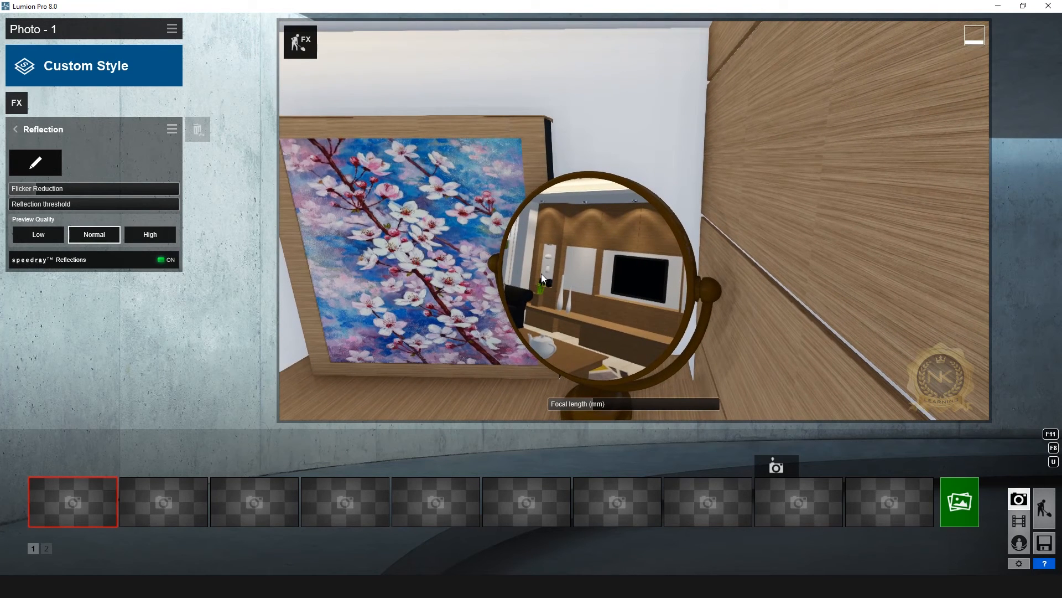
pyautogui.press('a')
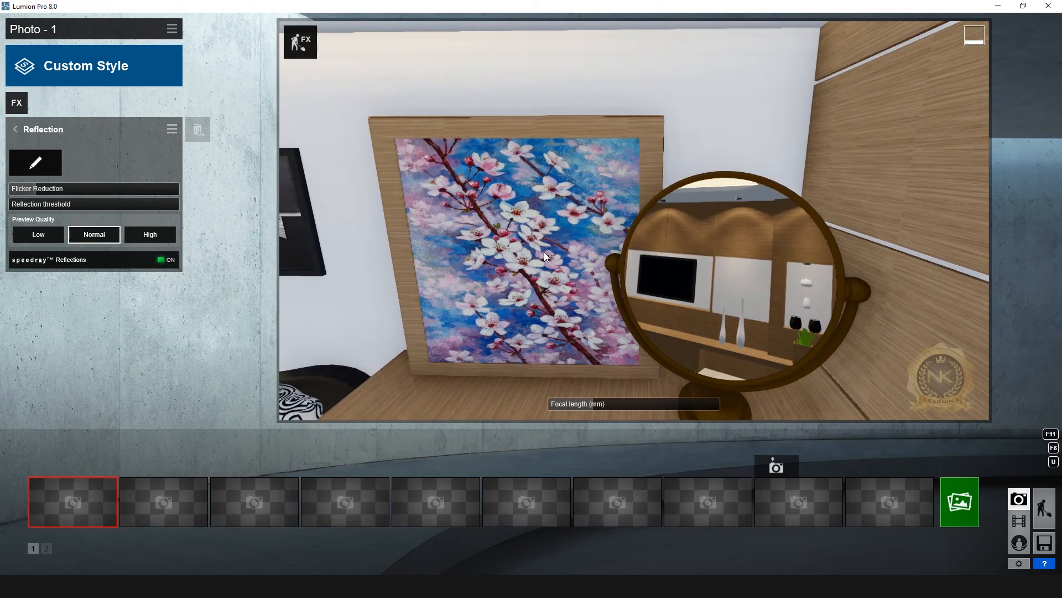
pyautogui.press('a')
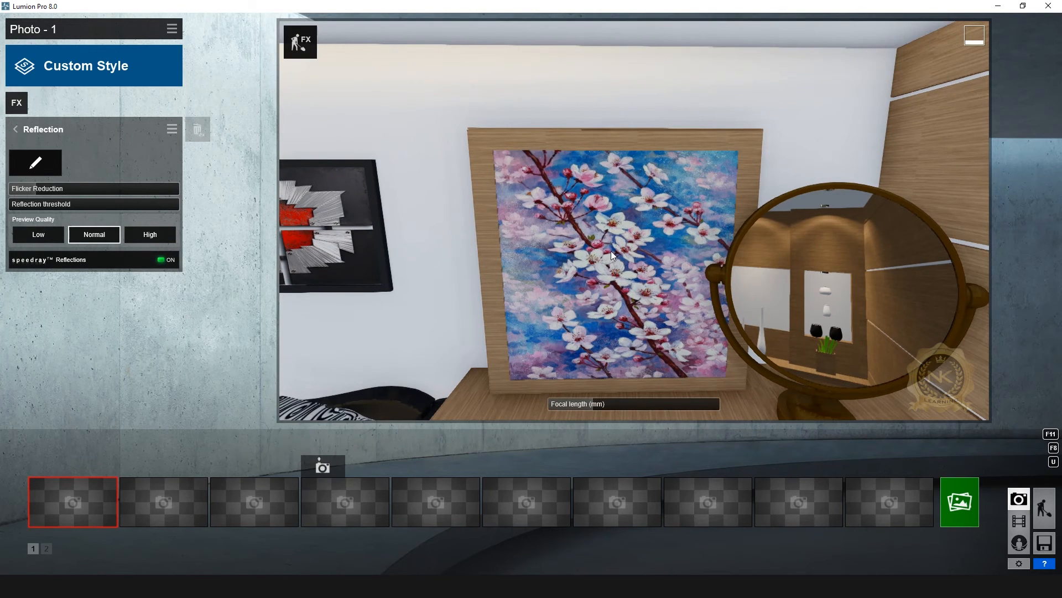
pyautogui.moveTo(611, 251); pyautogui.dragTo(610, 251, button='right')
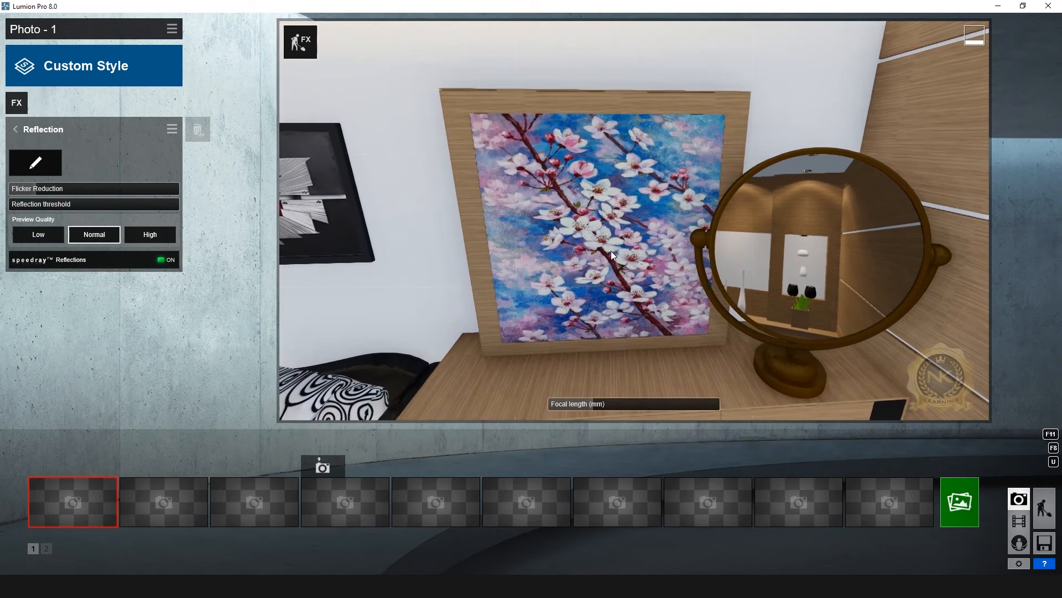
pyautogui.moveTo(537, 246); pyautogui.dragTo(635, 251, button='right')
pyautogui.moveTo(697, 265)
pyautogui.mouseDown(button='right')
pyautogui.moveTo(1061, 259)
pyautogui.moveTo(952, 250)
pyautogui.mouseUp(button='right')
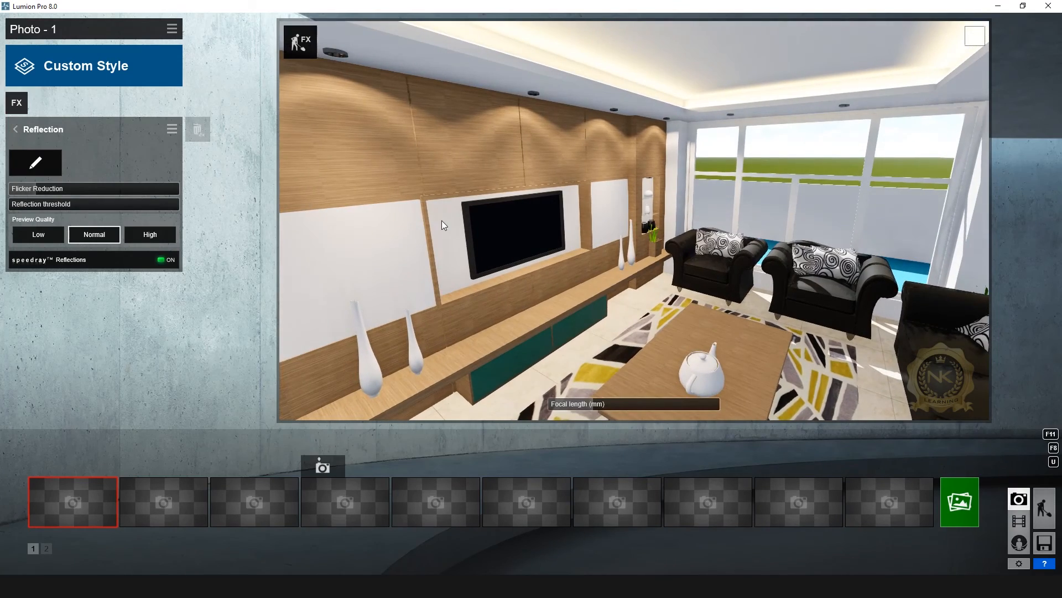
pyautogui.moveTo(442, 222); pyautogui.dragTo(160, 235, button='right')
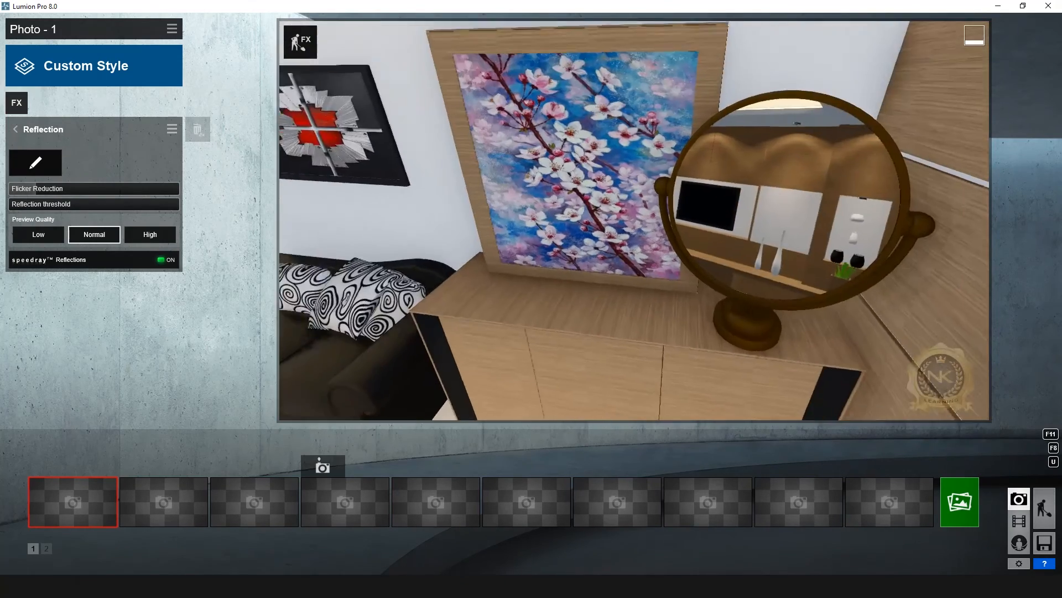
# Frame Photo - 1 closely on the cherry-blossom picture and the mirror, with the ceiling light and TV wall reflected in the glass
pyautogui.moveTo(634, 221); pyautogui.dragTo(631, 152, button='right')
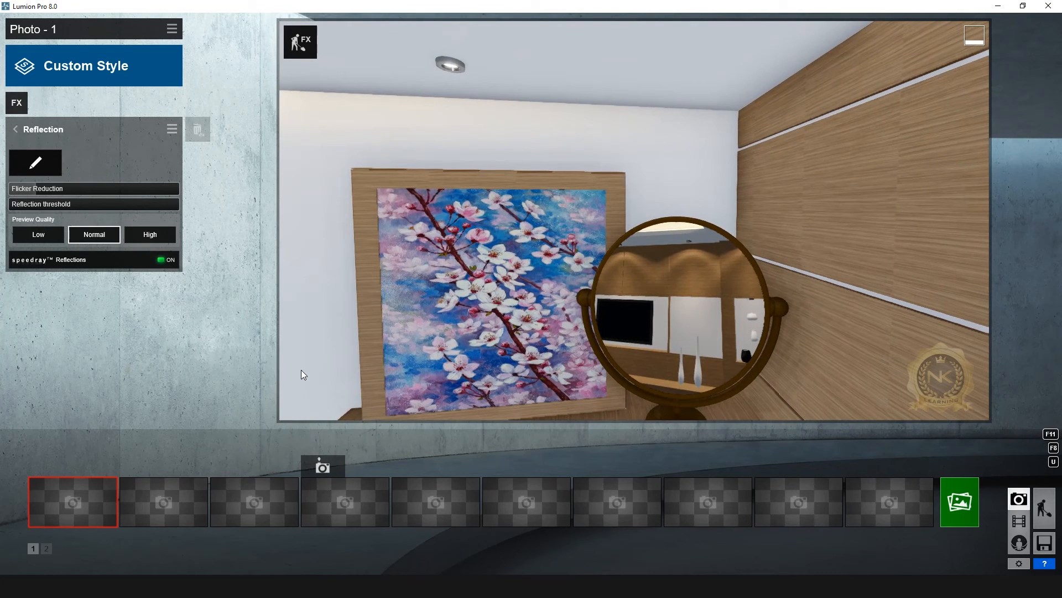
pyautogui.press('e')
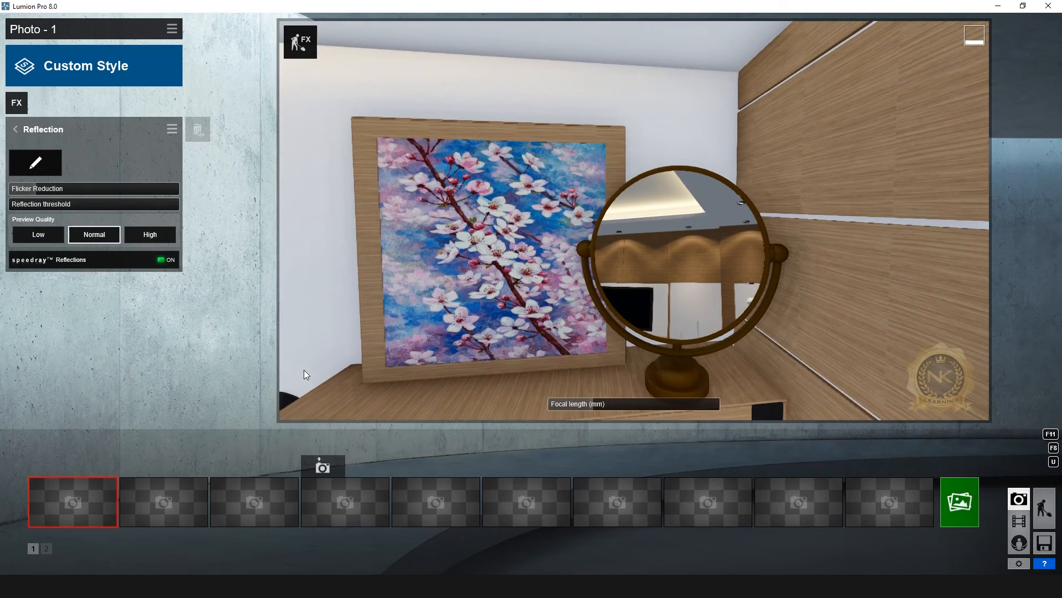
pyautogui.moveTo(635, 220)
pyautogui.mouseDown(button='right')
pyautogui.moveTo(634, 210)
pyautogui.moveTo(648, 271)
pyautogui.moveTo(631, 277)
pyautogui.moveTo(631, 216)
pyautogui.moveTo(697, 226)
pyautogui.mouseUp(button='right')
pyautogui.moveTo(387, 371)
pyautogui.mouseDown(button='right')
pyautogui.moveTo(404, 380)
pyautogui.moveTo(321, 350)
pyautogui.mouseUp(button='right')
pyautogui.scroll(3, 323, 350)
pyautogui.scroll(-3, 323, 350)
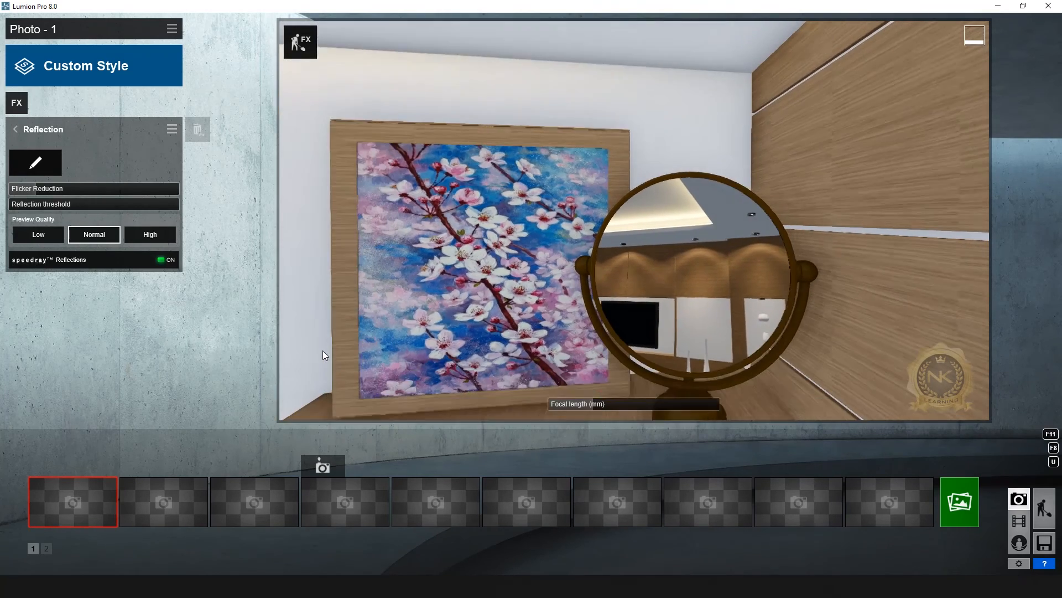
pyautogui.scroll(-3, 323, 350)
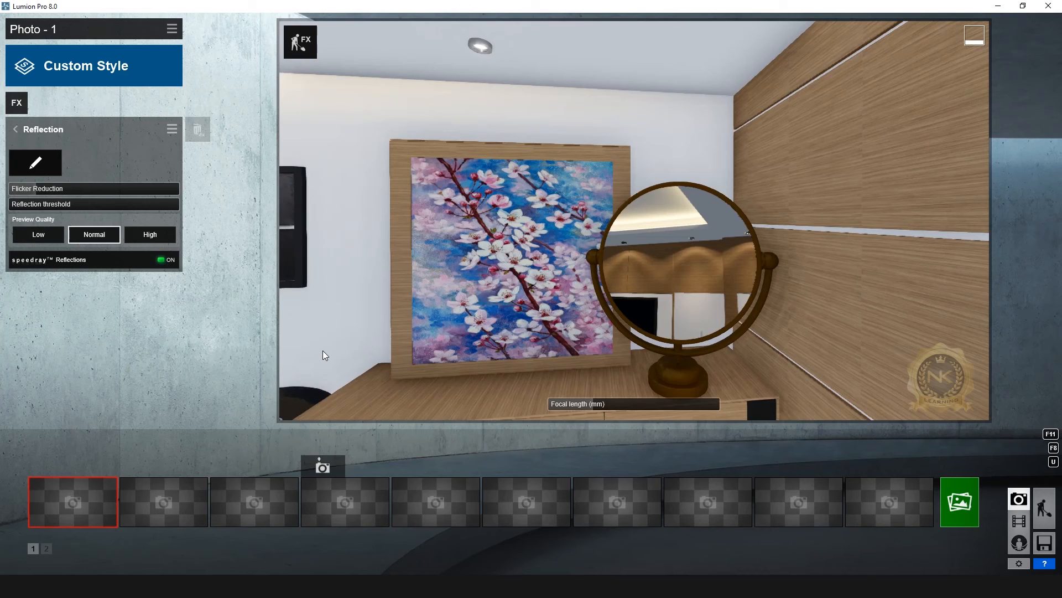
pyautogui.scroll(2, 323, 350)
pyautogui.scroll(2, 324, 350)
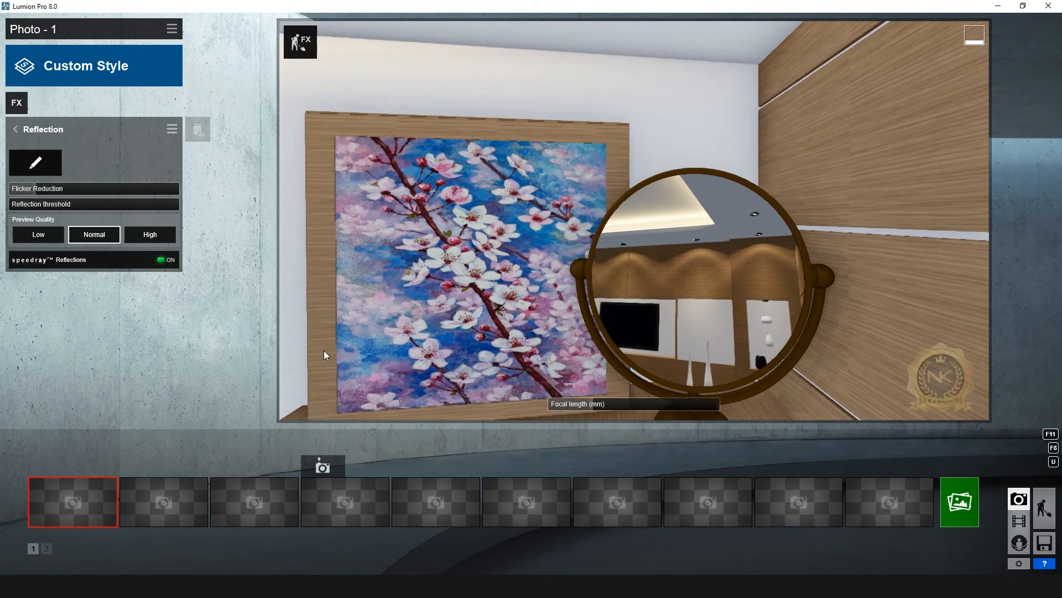
pyautogui.press('e')
pyautogui.press('q')
pyautogui.press('q')
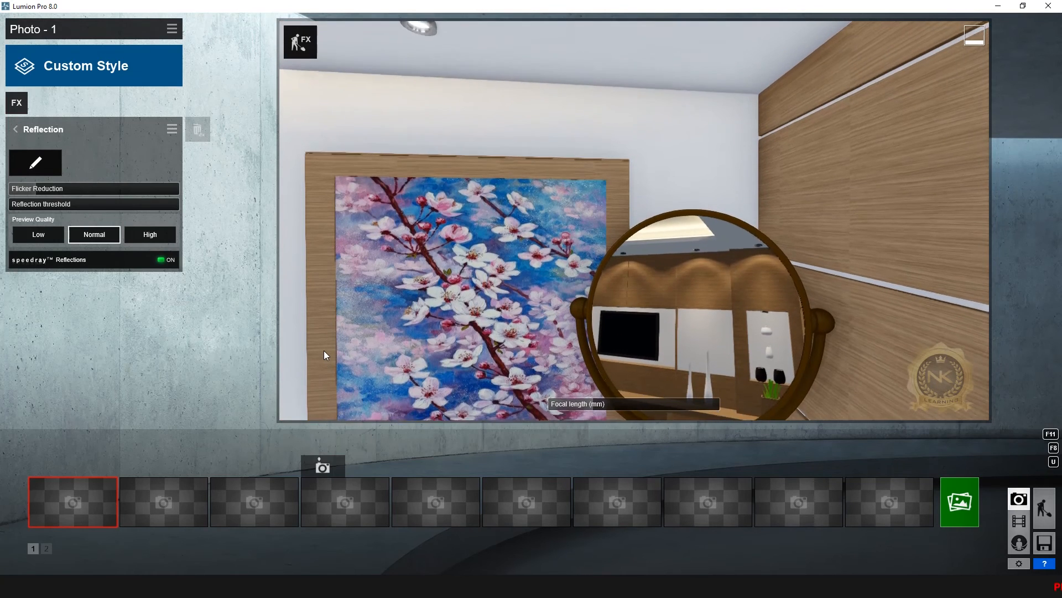
pyautogui.press('e')
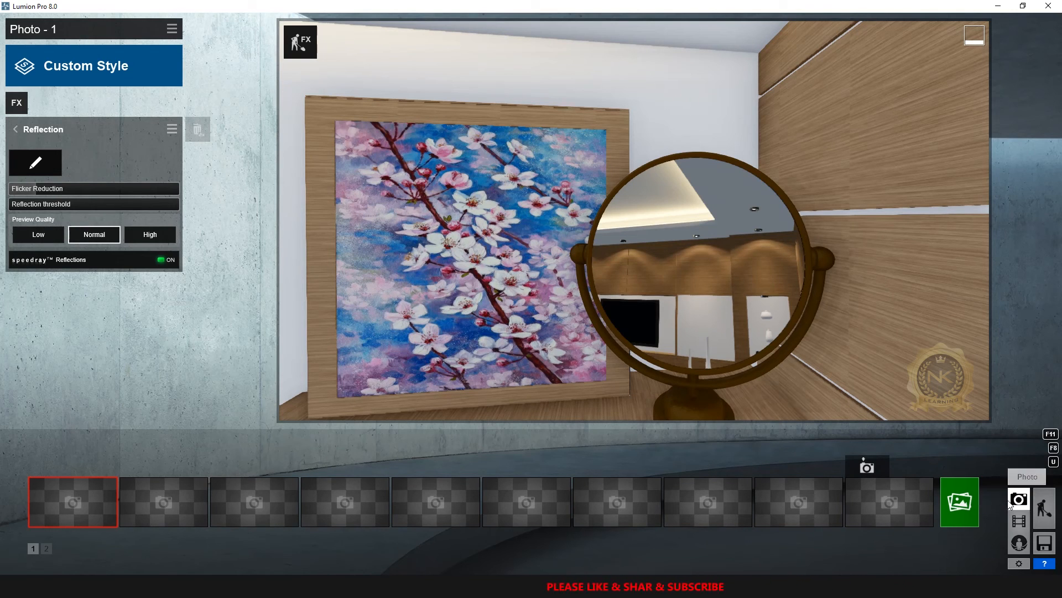
# Render the current shot at Print size 3840x2160 and save it to the Desktop as the JPG file Mirror Output
pyautogui.click(961, 502)
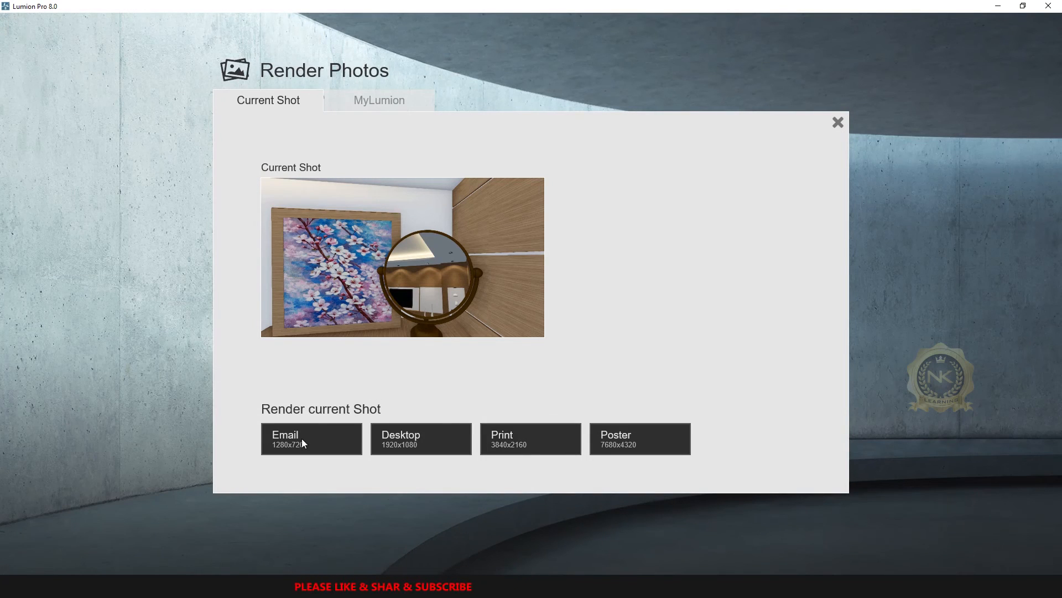
pyautogui.click(519, 442)
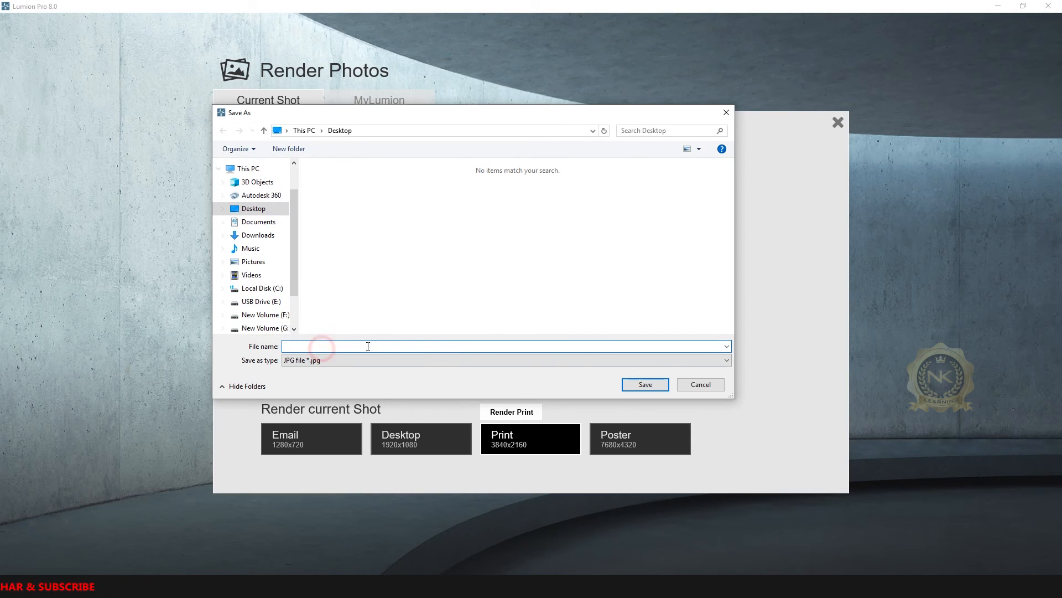
pyautogui.write('Mirror Outp')
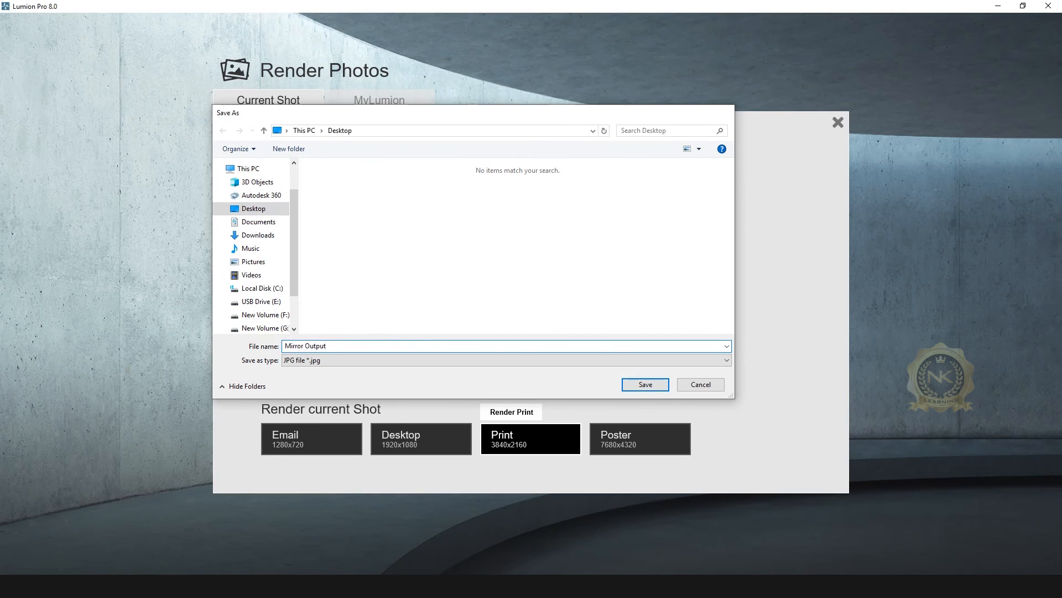
pyautogui.write('ut')
pyautogui.press('Return')
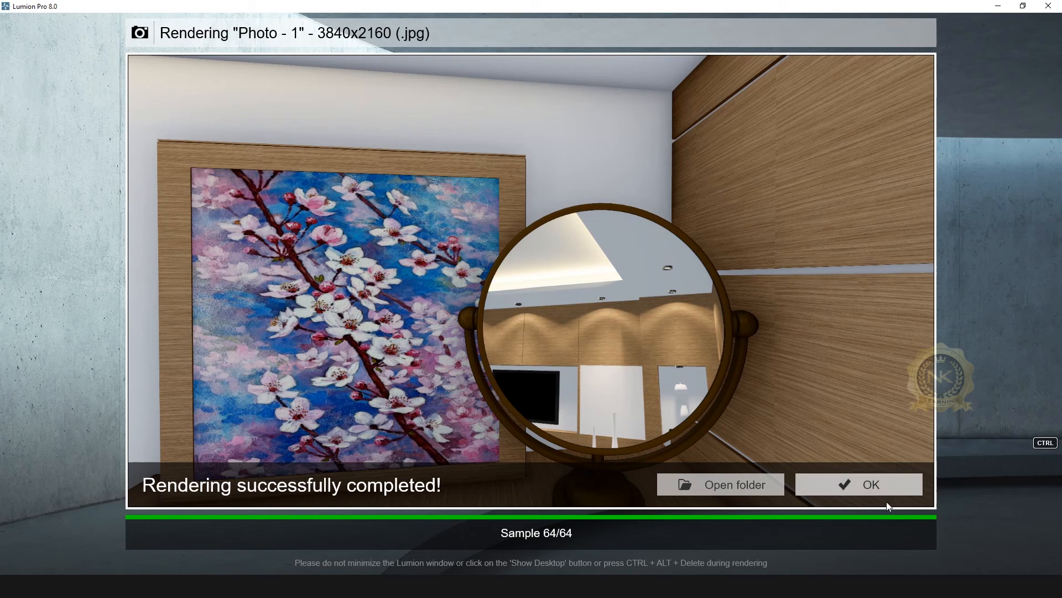
# Open the render's output folder and inspect the Mirror Output image, checking the mirror's reflection up close
pyautogui.click(762, 486)
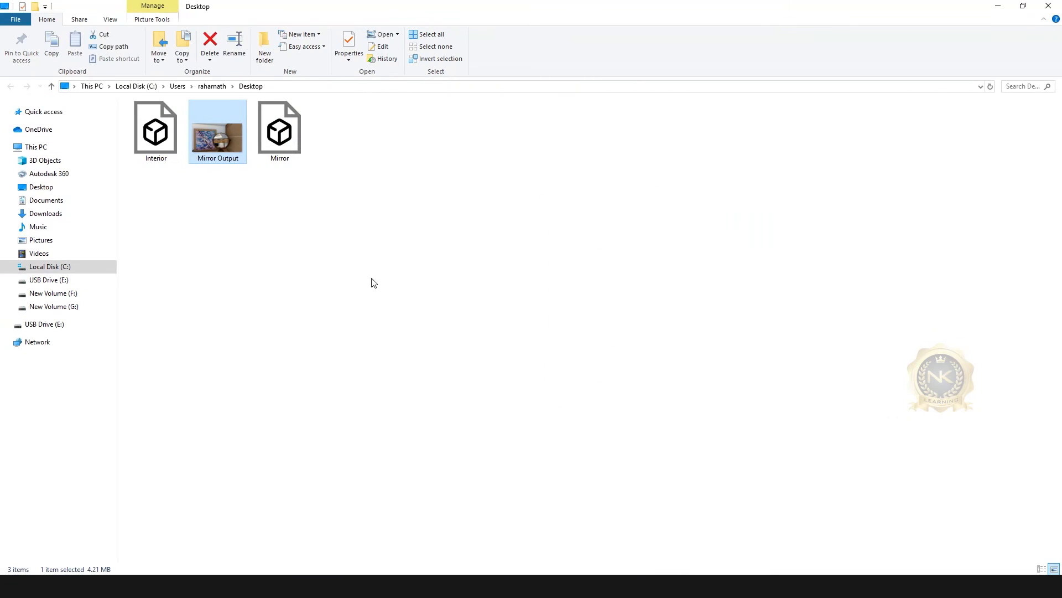
pyautogui.click(302, 258)
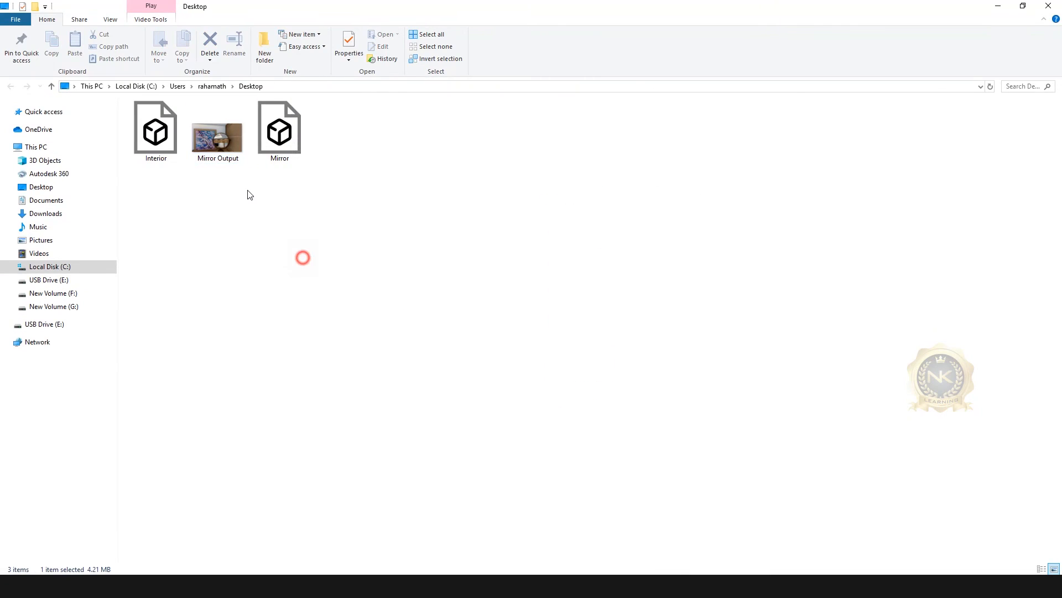
pyautogui.doubleClick(233, 139)
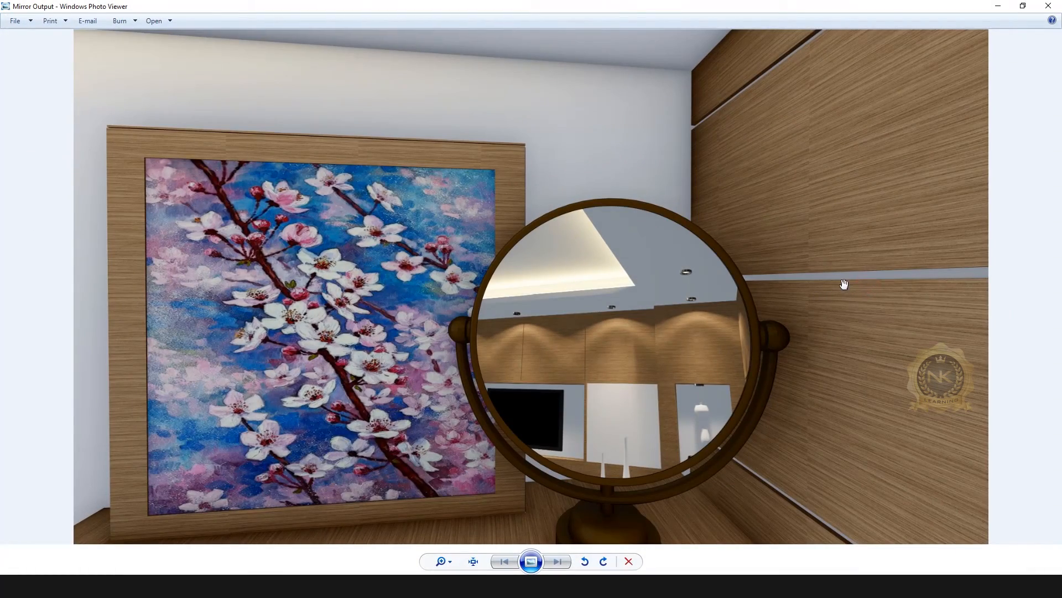
pyautogui.scroll(1, 669, 471)
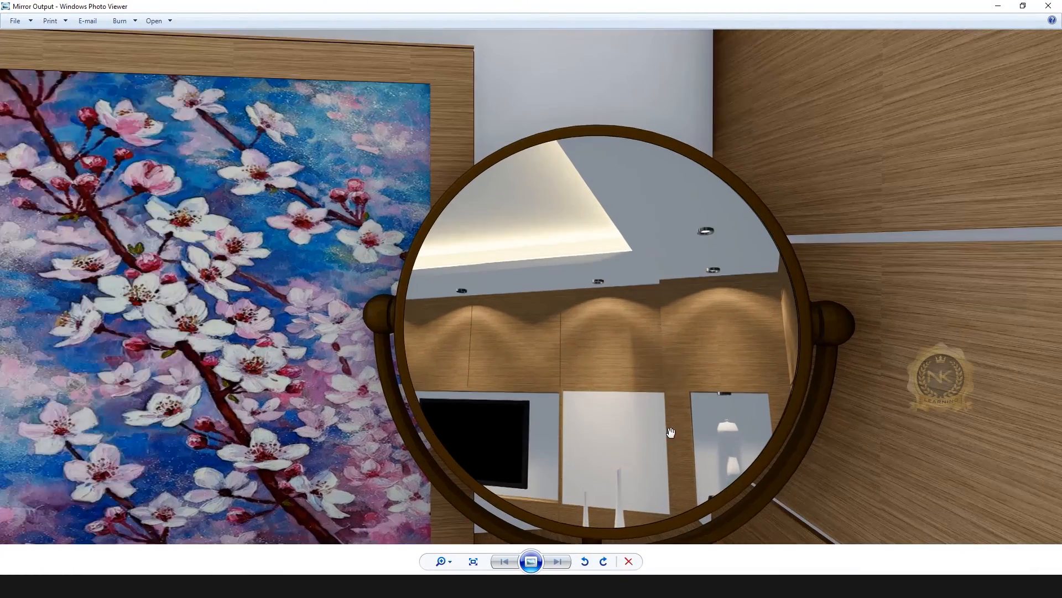
pyautogui.scroll(-1, 775, 419)
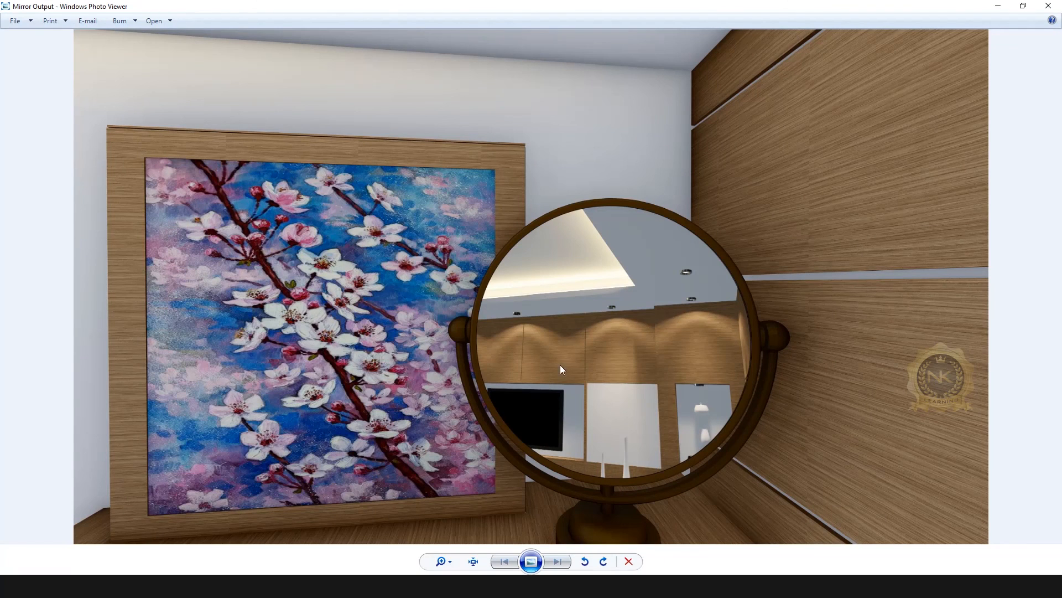